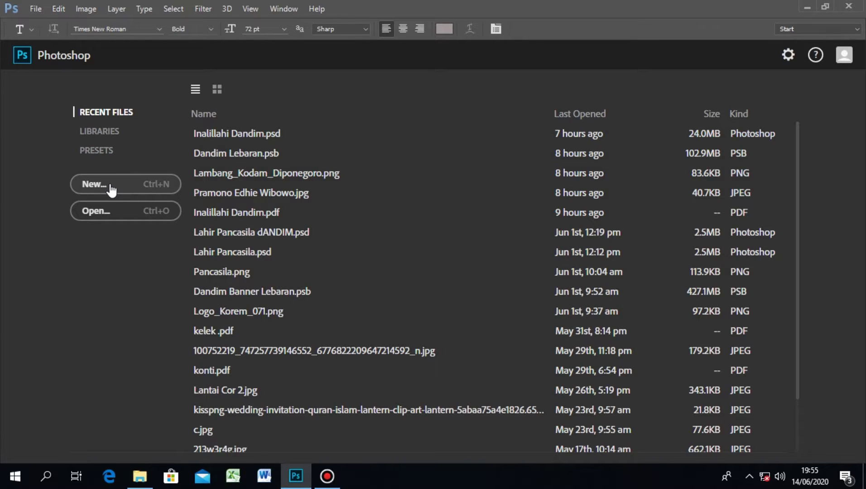
Start a new document and enter a width of 1600 and a height of 800 pixels
left_click(110, 186)
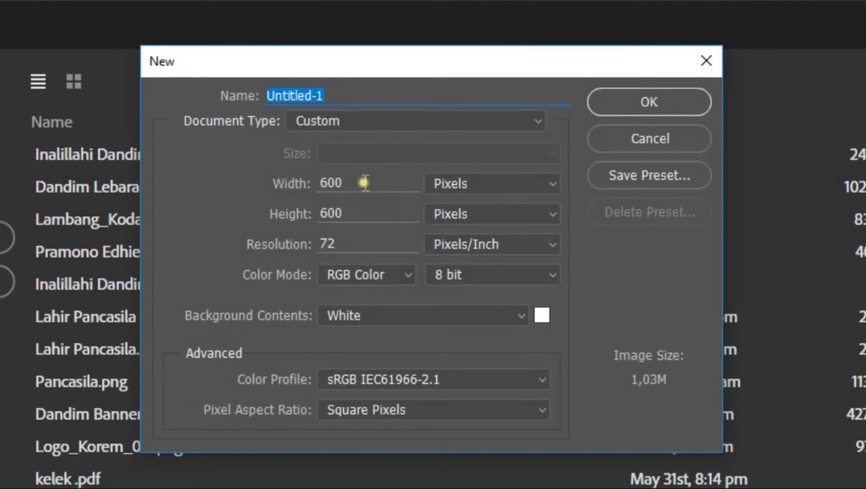
double_click(392, 151)
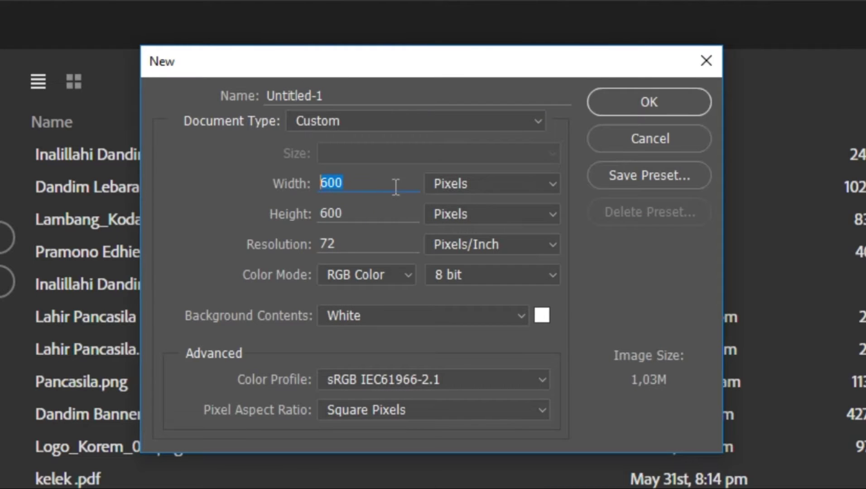
type("160")
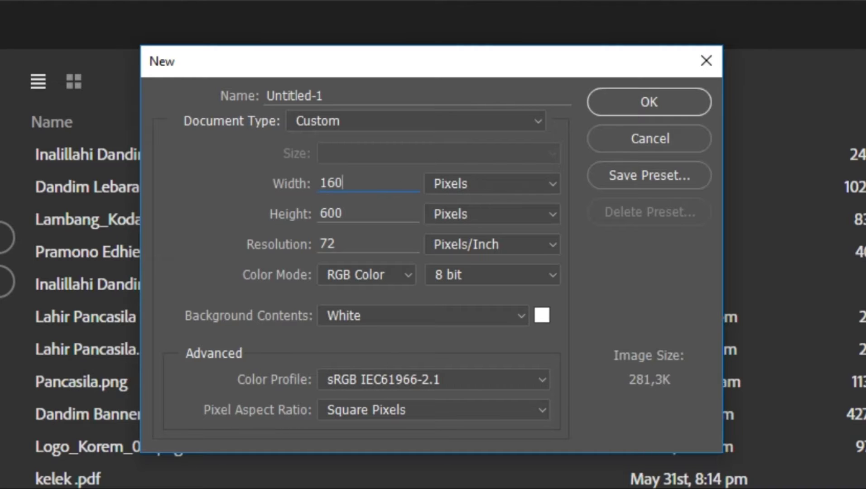
type("0")
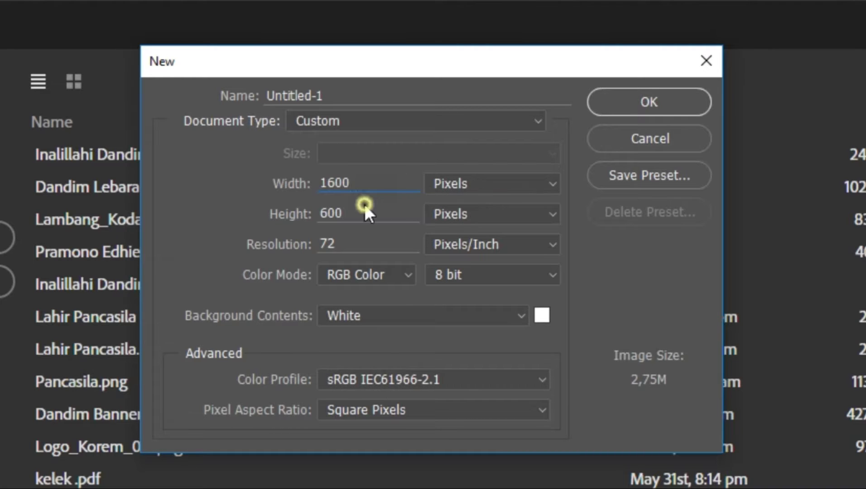
double_click(354, 213)
type("8")
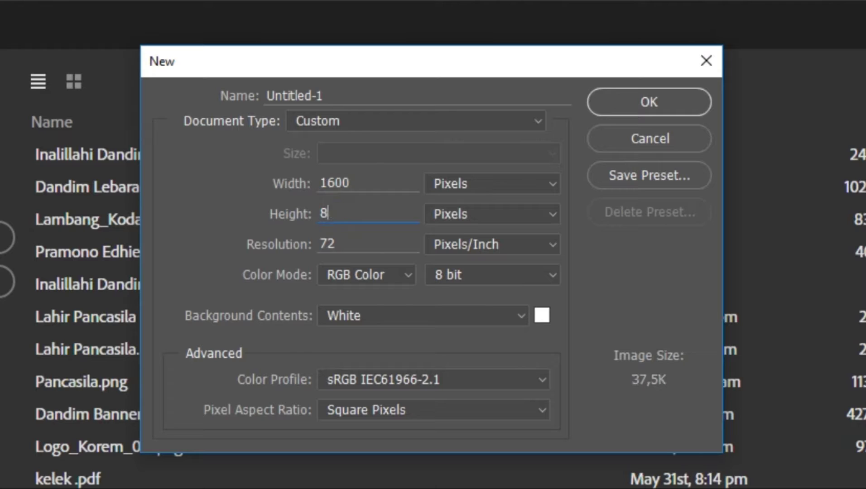
type("00")
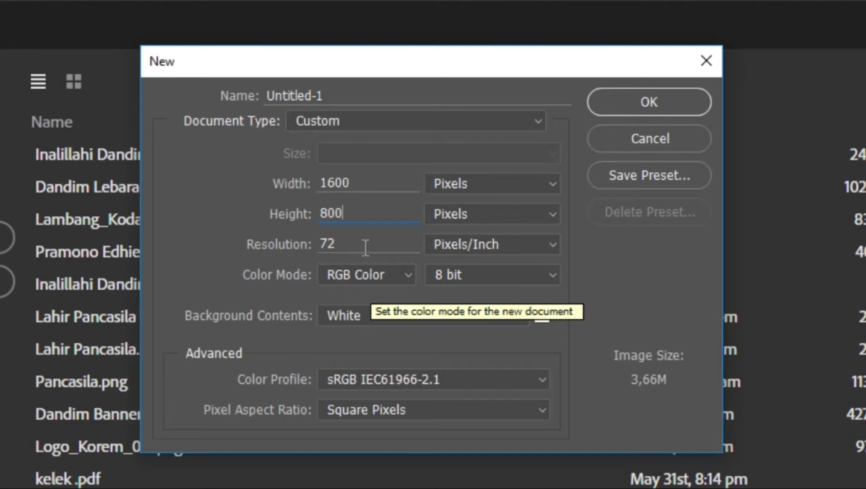
left_click(551, 184)
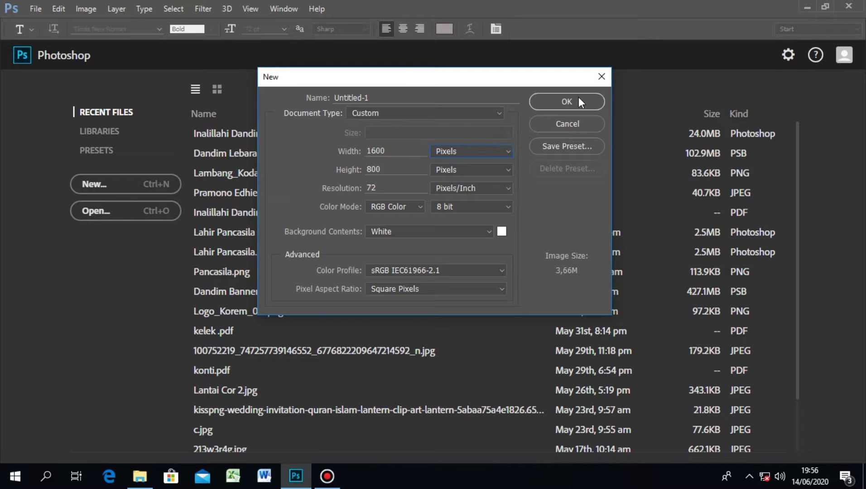
Create the 1600 × 800 document and bring the colour swatches panel forward
left_click(578, 97)
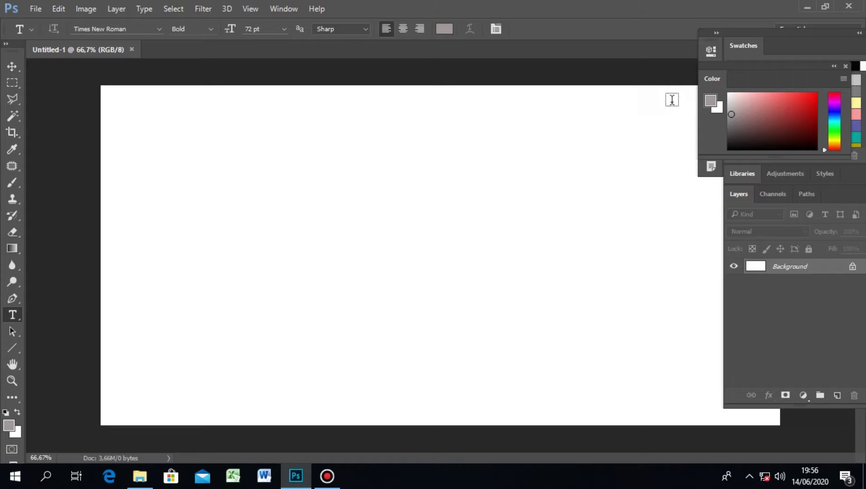
left_click(742, 45)
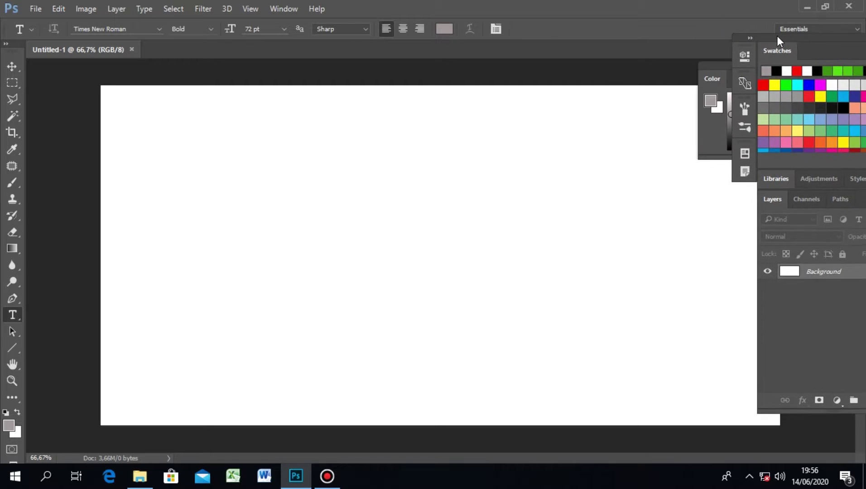
left_click(724, 62)
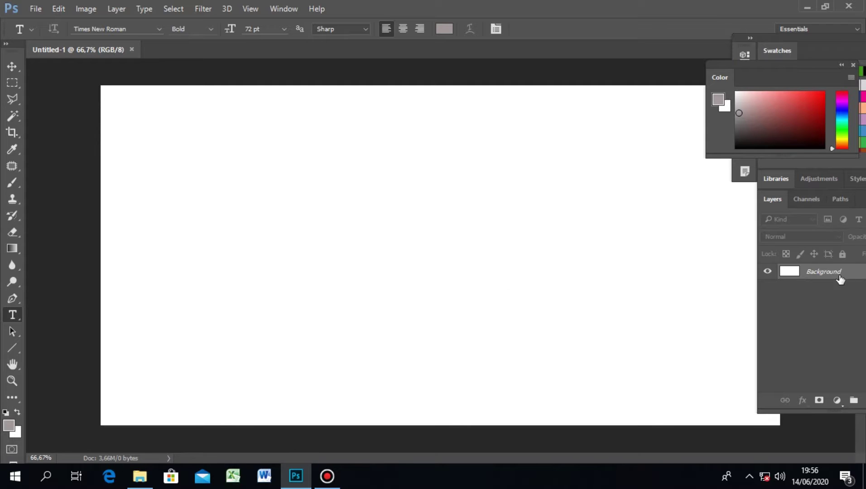
Fill the background with solid black using Edit > Fill, then select the Type tool
left_click(59, 9)
left_click(105, 175)
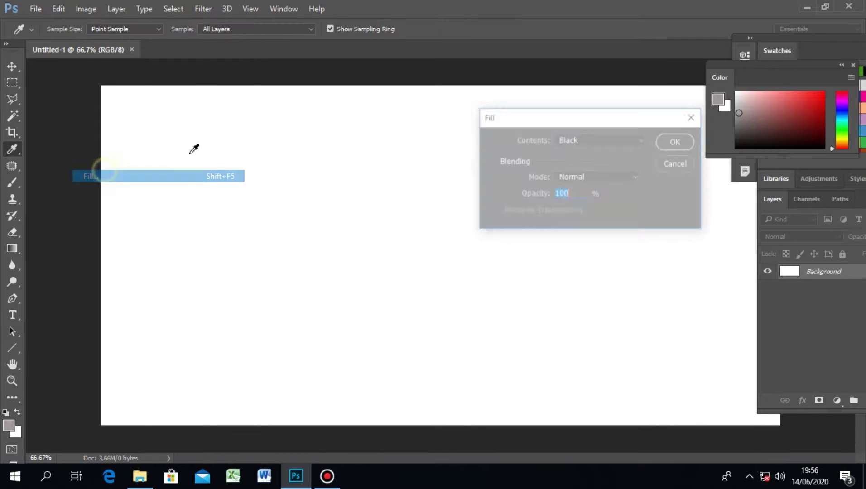
left_click(681, 141)
key("t")
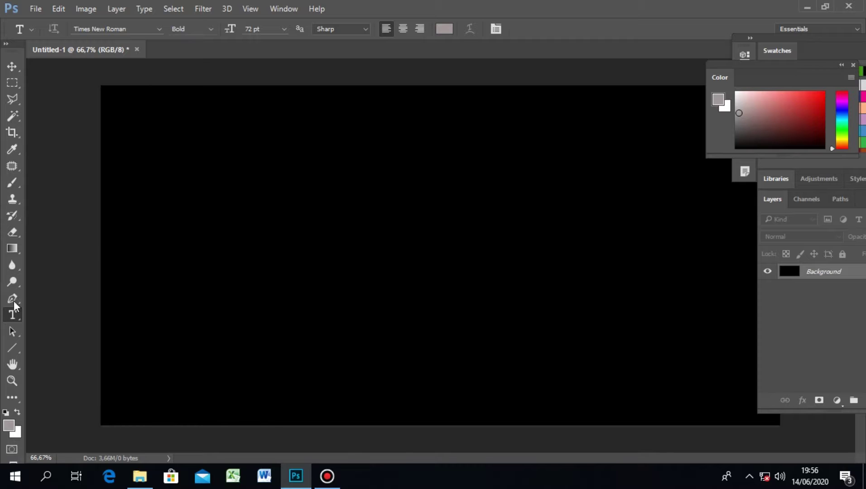
left_click(13, 298)
left_click(12, 316)
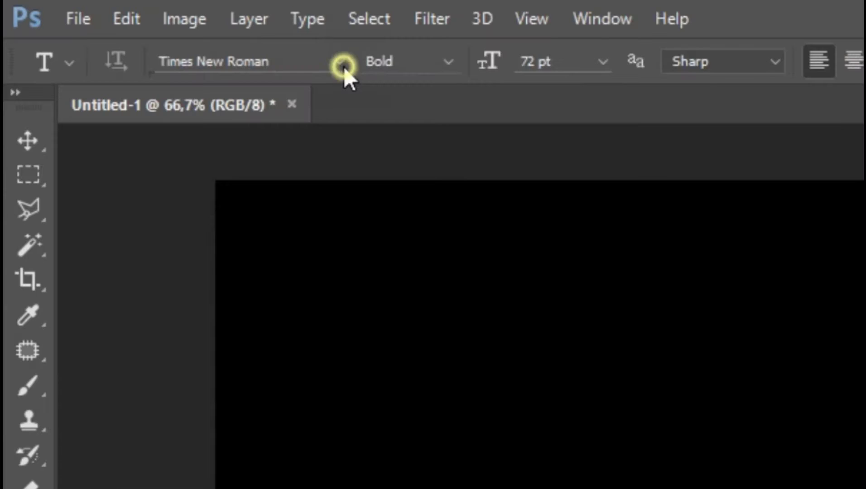
Set the type font to Times New Roman Bold
left_click(160, 30)
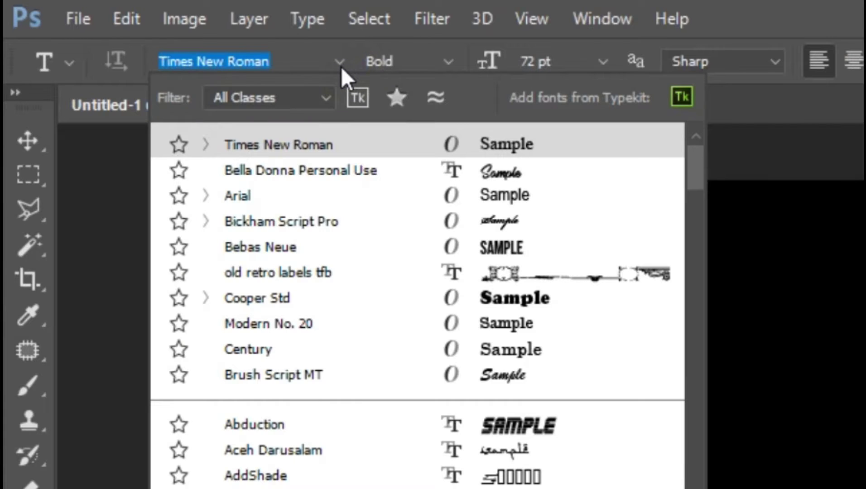
left_click(341, 66)
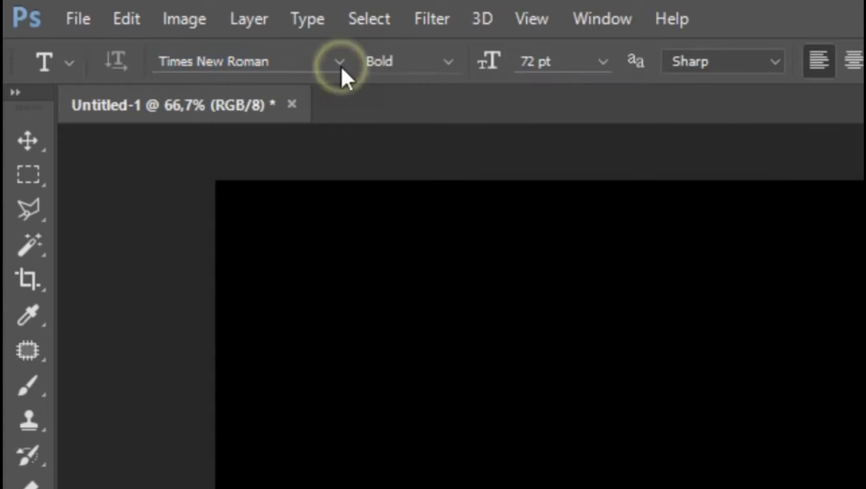
left_click(447, 61)
left_click(447, 62)
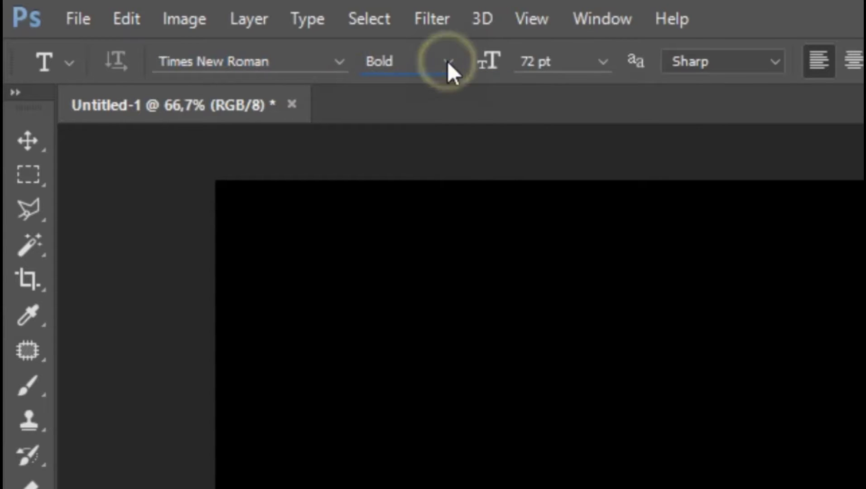
left_click(413, 127)
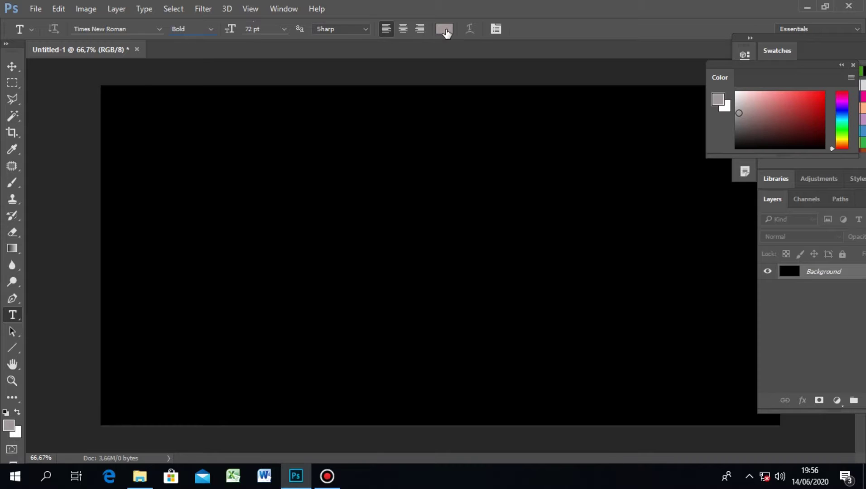
Set the text colour to white (ffffff)
left_click(445, 29)
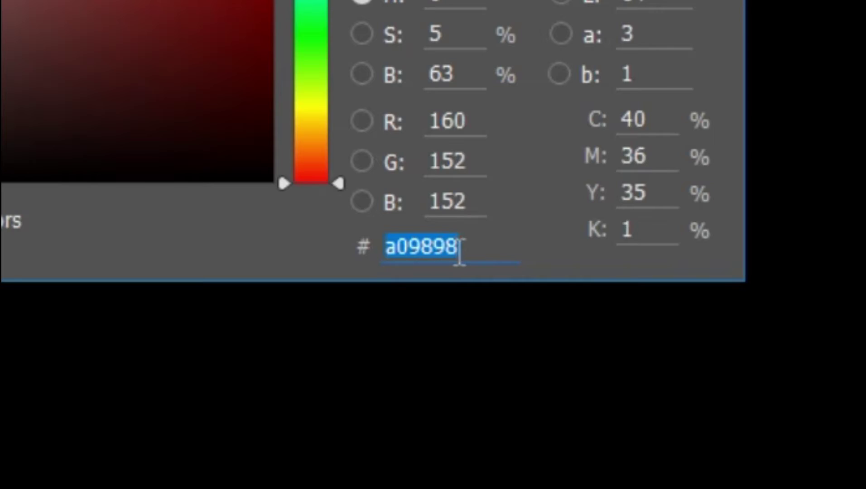
type("f")
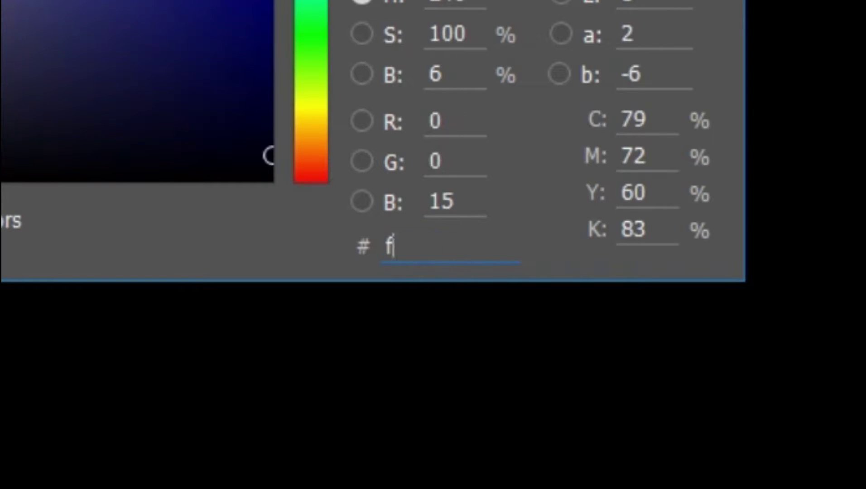
type("ffff")
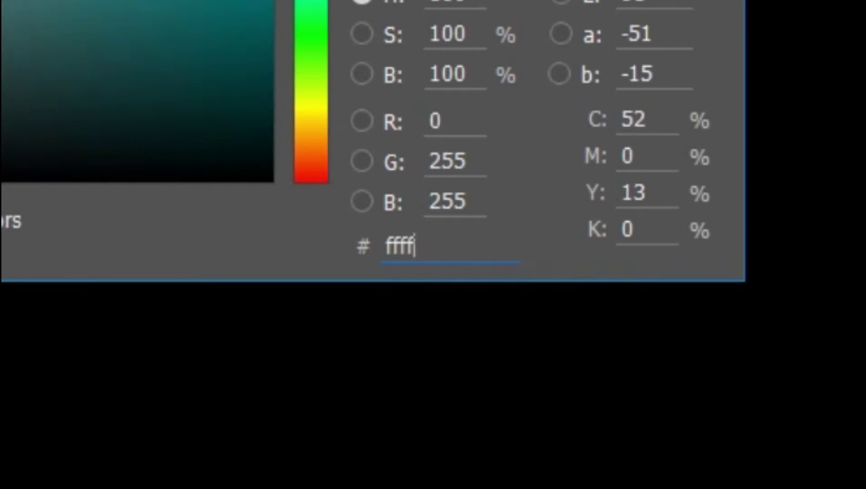
type("f")
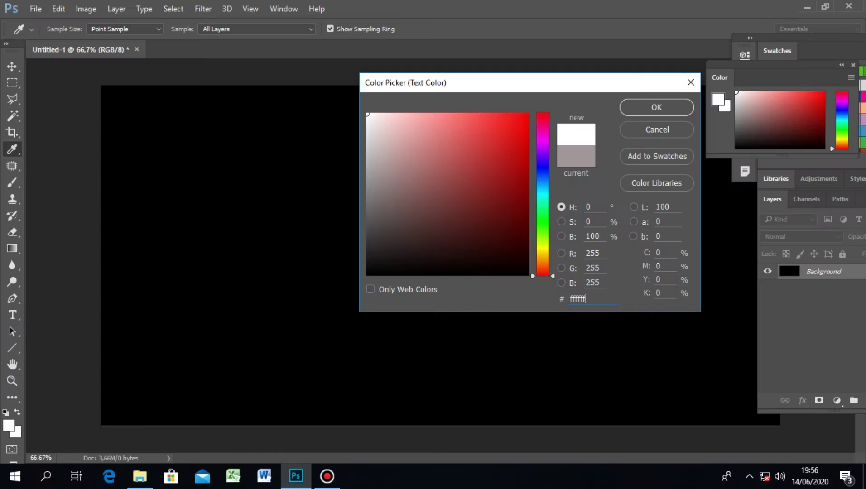
left_click(666, 109)
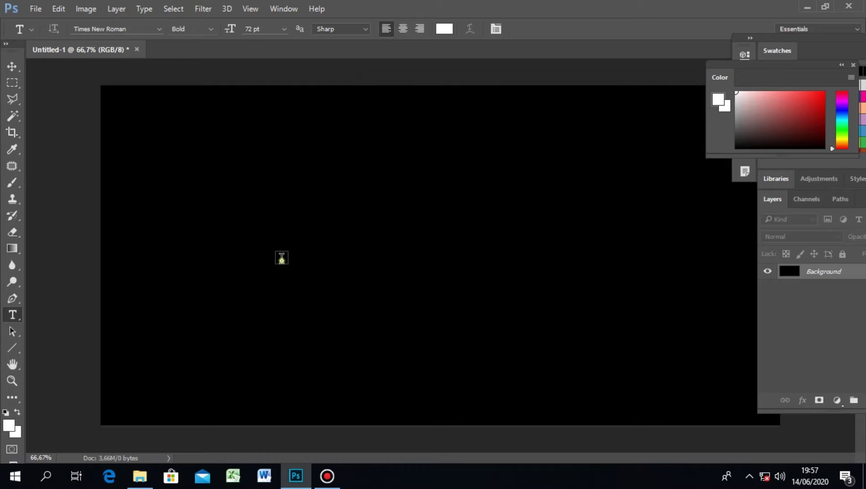
Type the word GOLD left of the canvas centre and commit it as a text layer
left_click(281, 258)
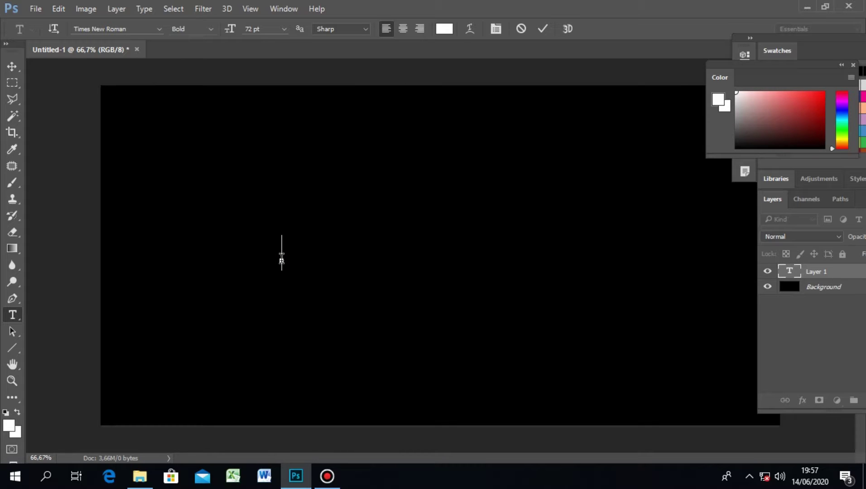
type("g")
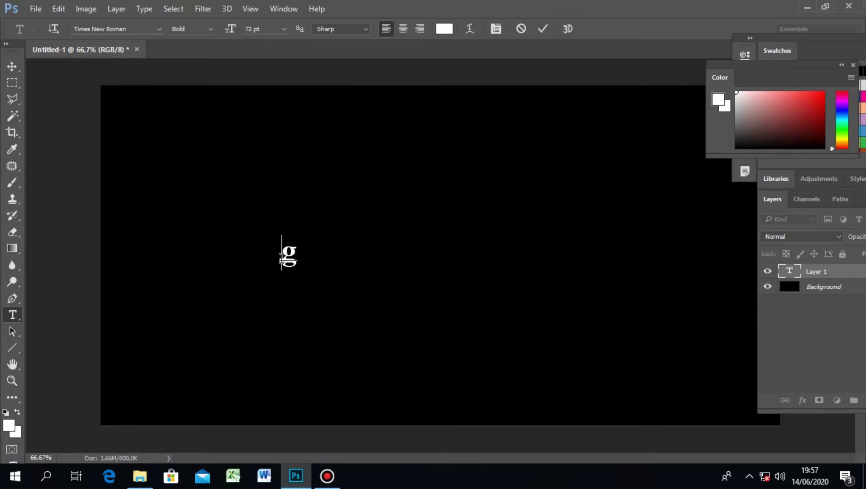
key("BackSpace")
type("G")
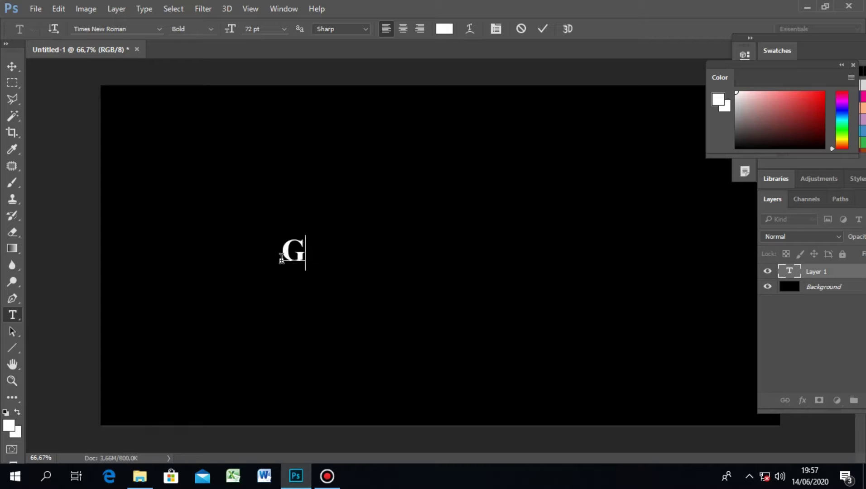
type("OLD")
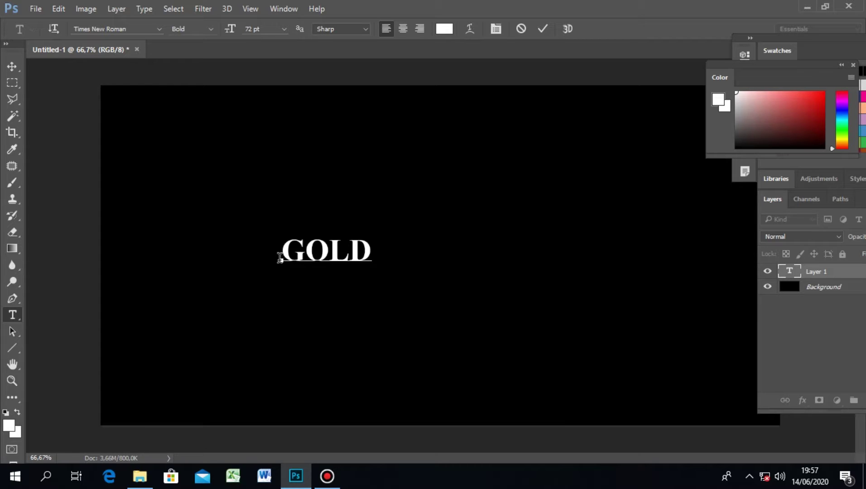
left_click(542, 30)
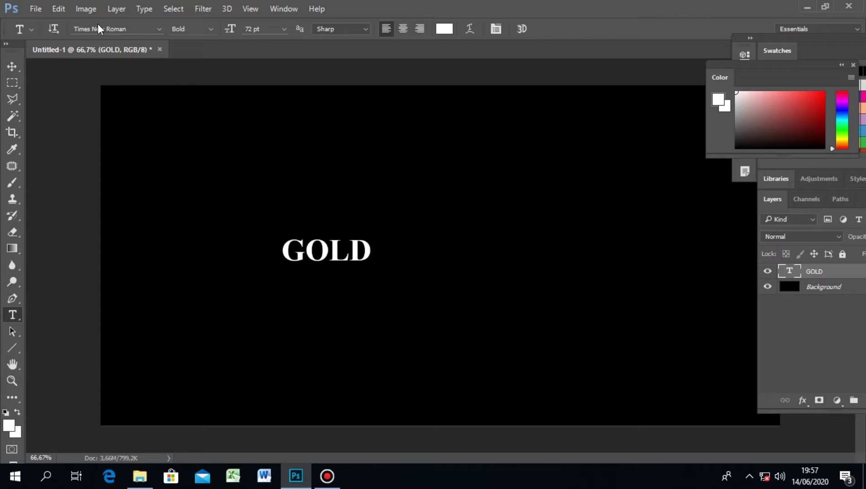
Scale GOLD up with Free Transform to about 448 pt and centre it on the canvas
left_click(62, 10)
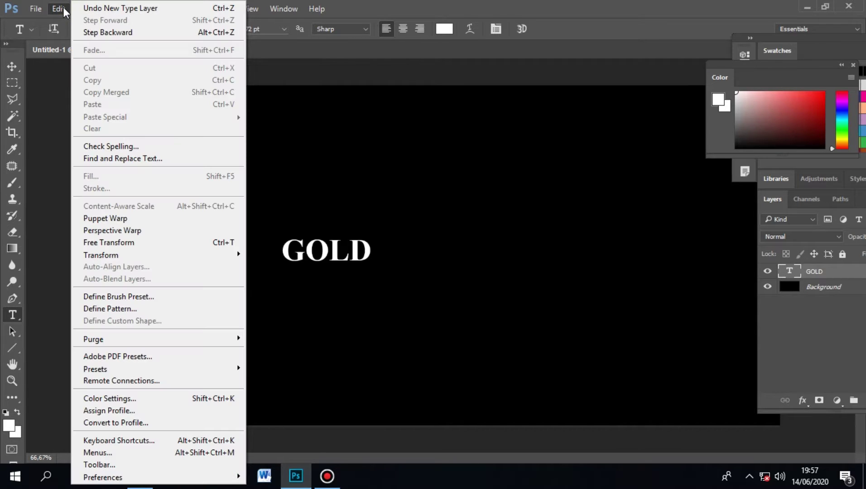
left_click(122, 243)
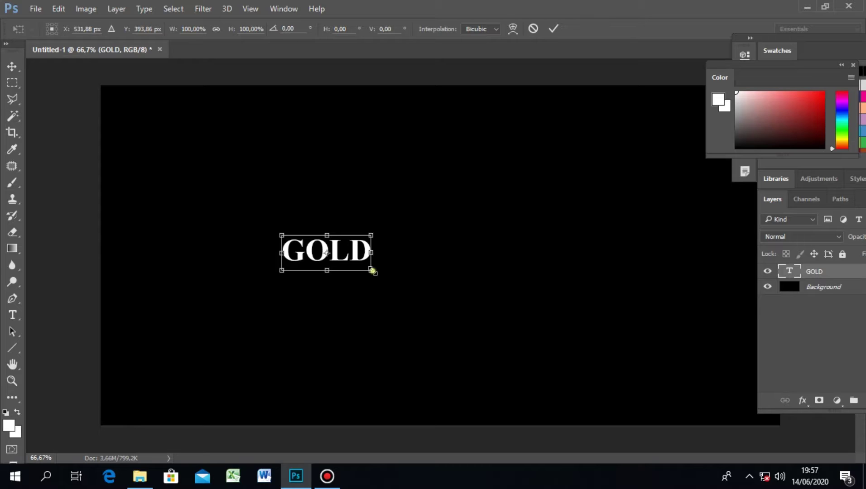
mouse_move(372, 271)
left_mouse_down()
mouse_move(535, 390)
mouse_move(674, 473)
left_mouse_up()
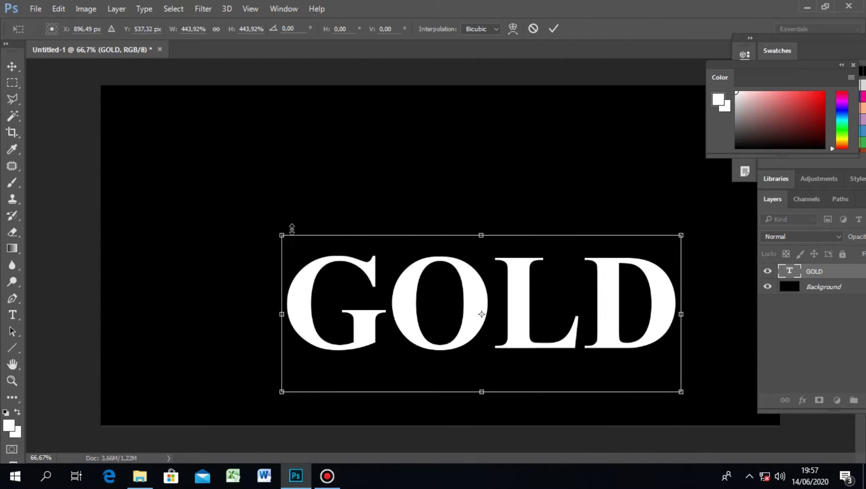
left_click_drag(282, 234, 150, 90)
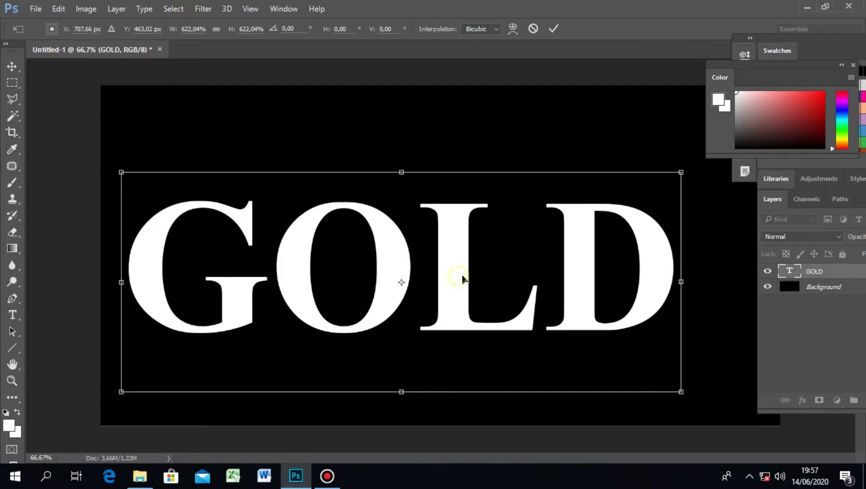
left_click_drag(460, 278, 499, 252)
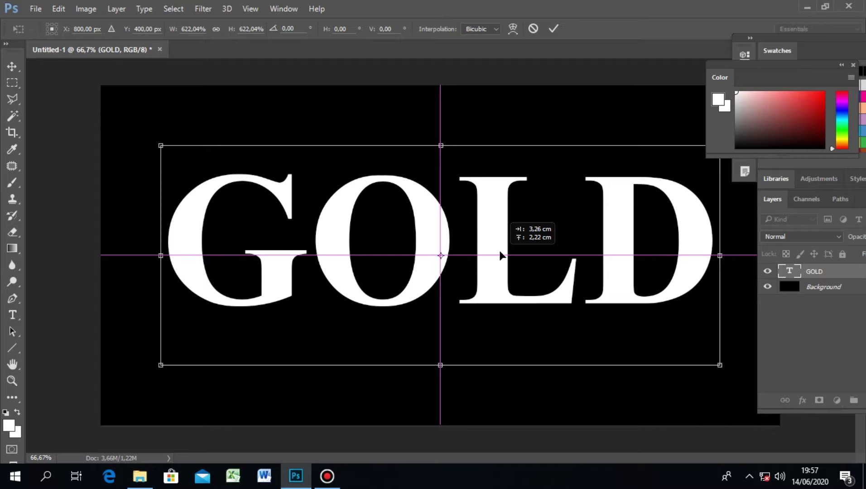
left_click_drag(499, 252, 499, 251)
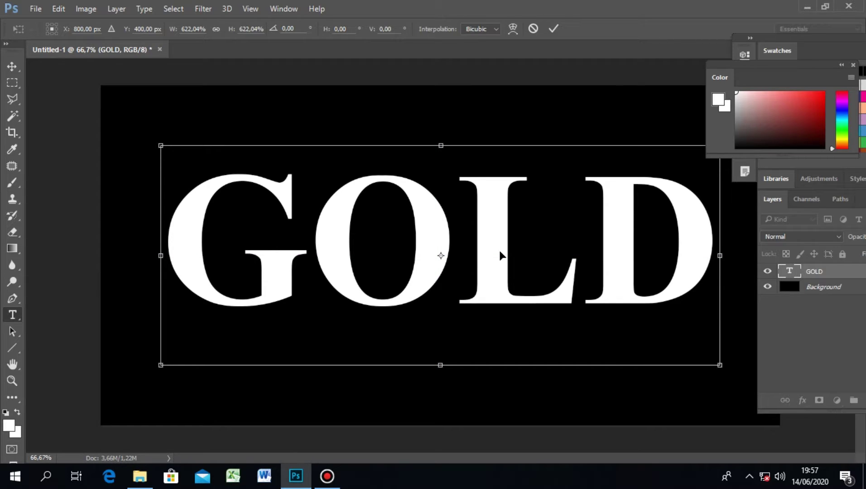
key("Return")
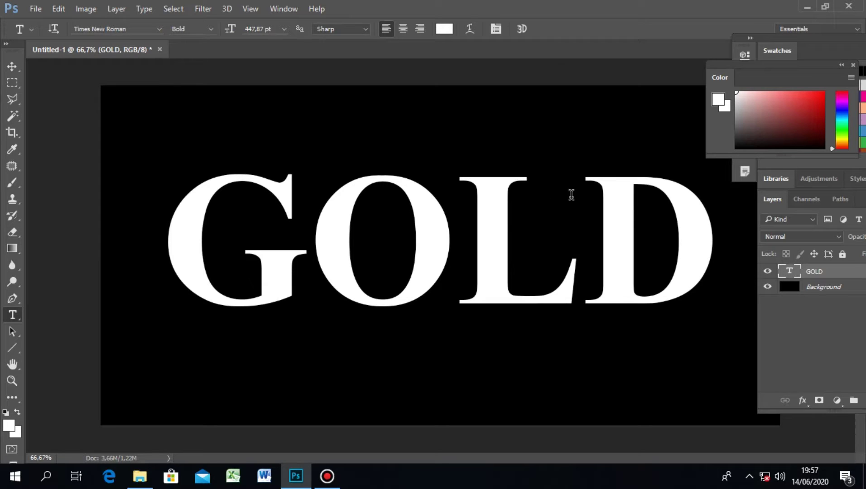
Rearrange the docked panels and duplicate the GOLD layer into GOLD copy above it
left_click(829, 162)
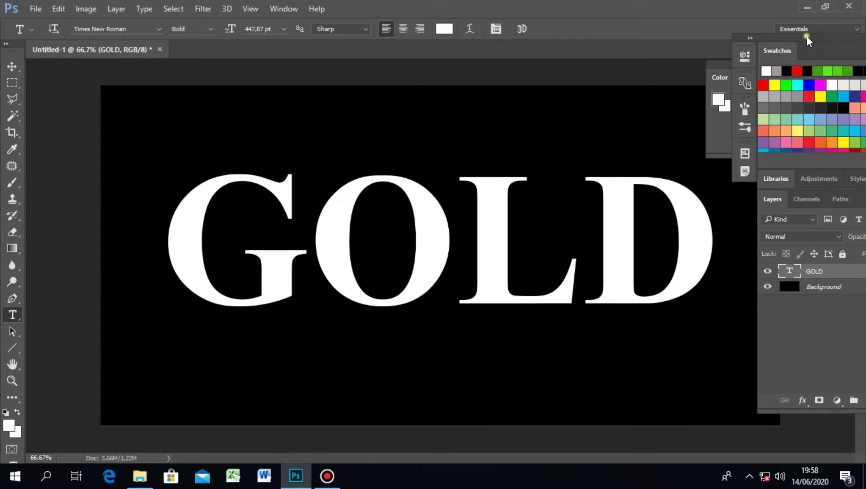
left_click_drag(806, 36, 768, 36)
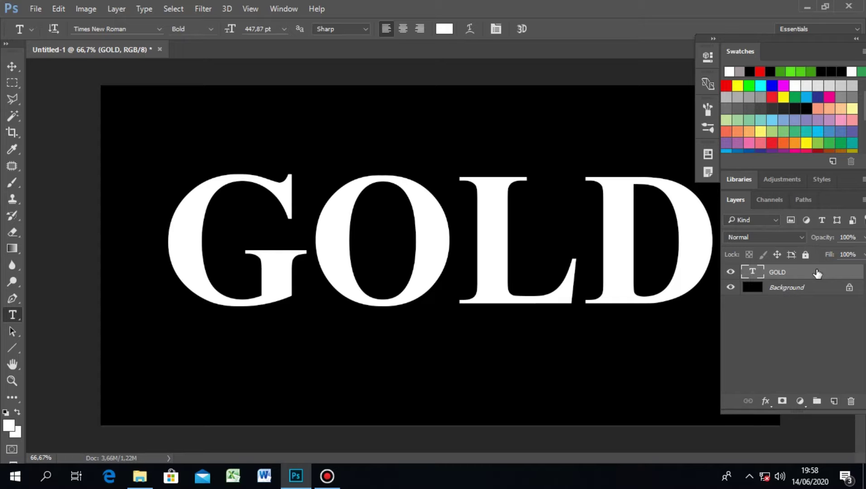
left_click_drag(817, 272, 823, 368)
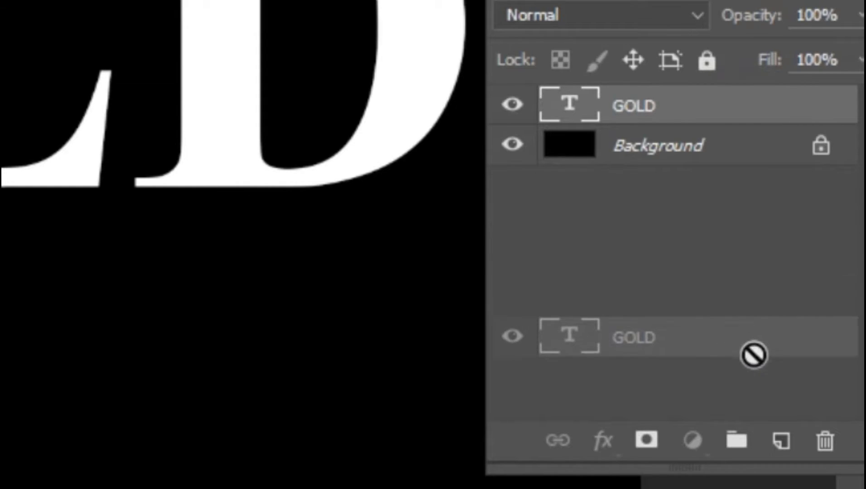
left_click_drag(753, 355, 781, 434)
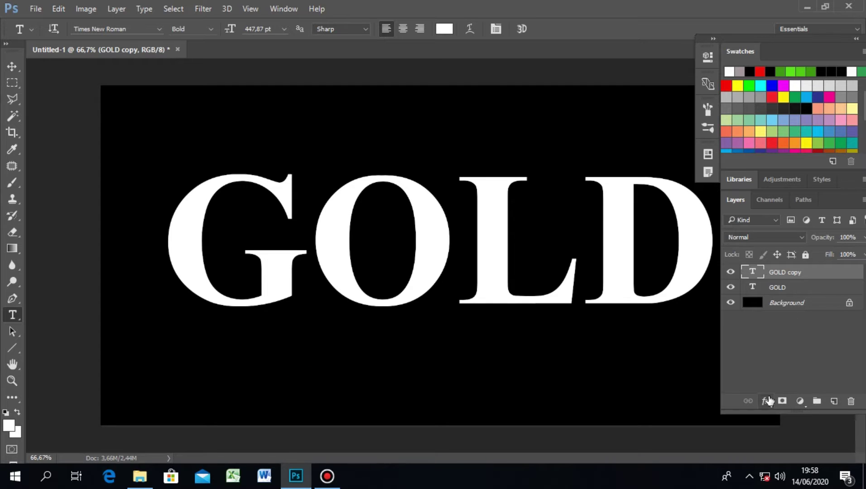
Add a Gradient Overlay effect to GOLD copy and bring up its gradient for editing
left_click(766, 403)
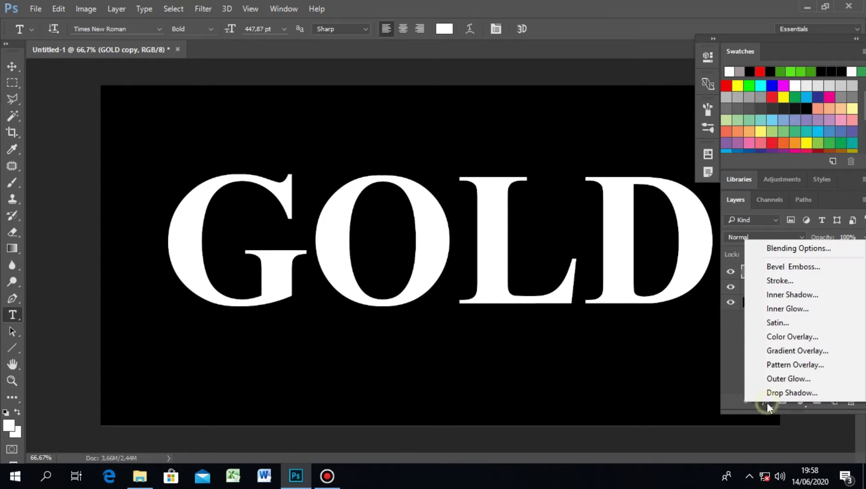
left_click(793, 350)
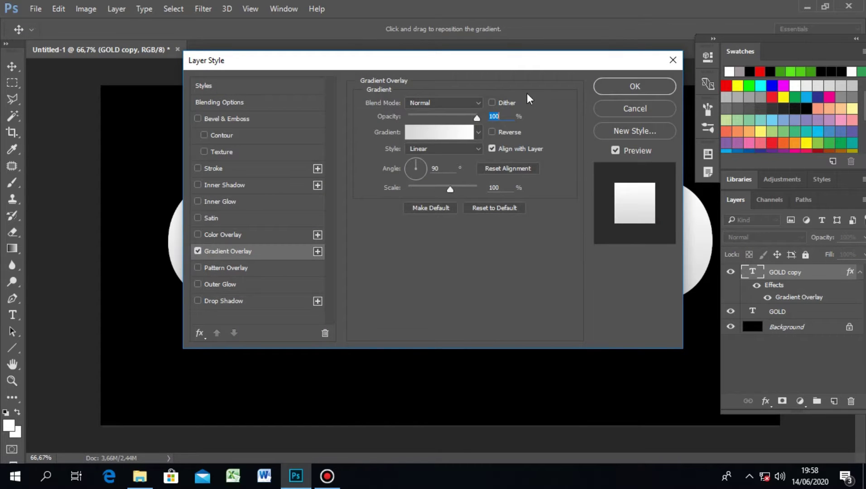
left_click_drag(510, 64, 463, 60)
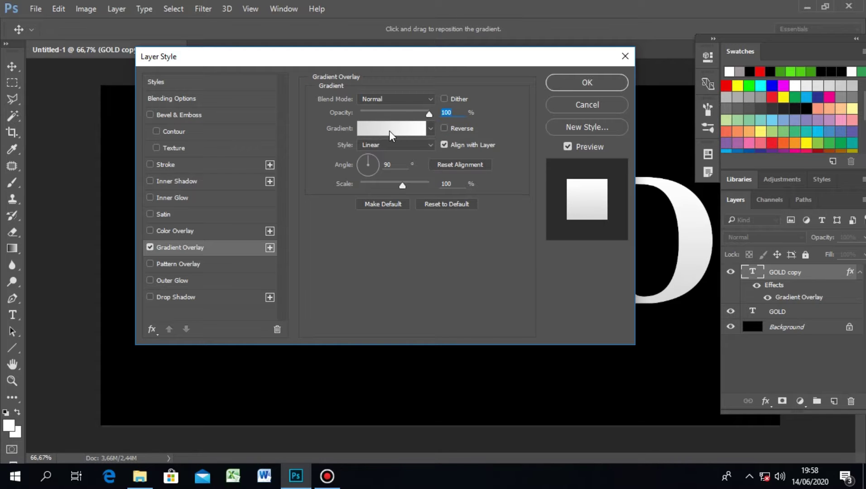
left_click(400, 135)
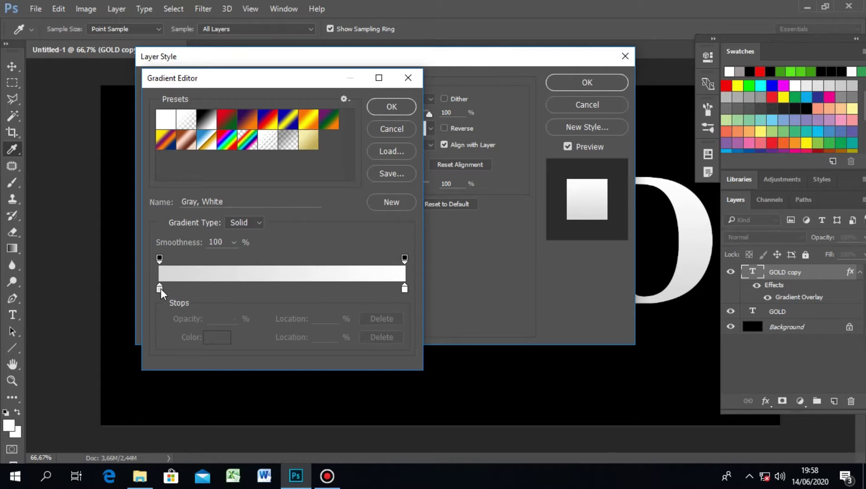
Set the gradient's left stop to F6EEAD and its right stop to C1AC51
left_click(160, 290)
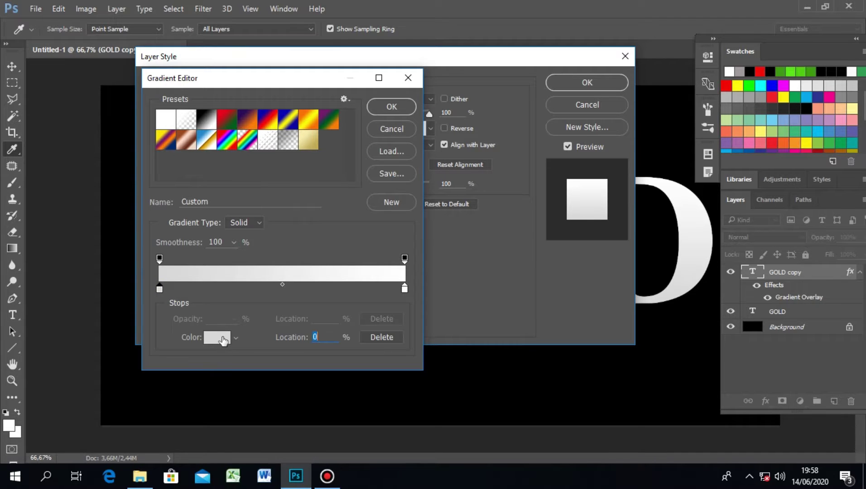
left_click(217, 339)
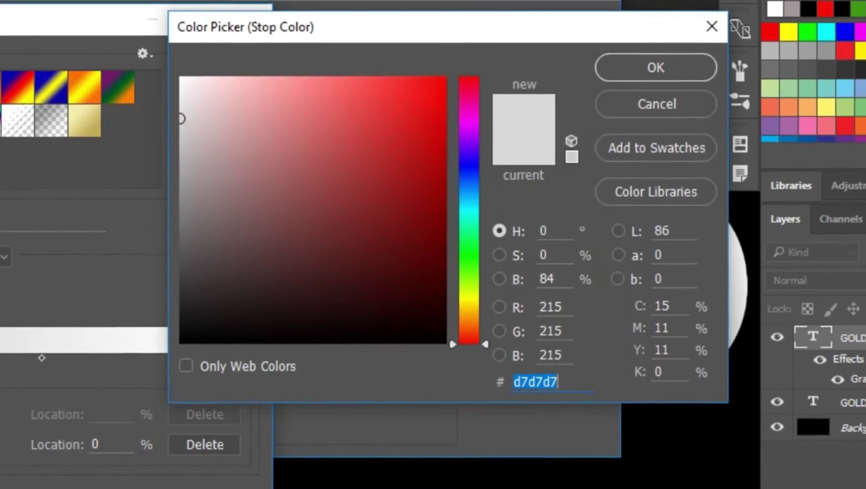
type("F6")
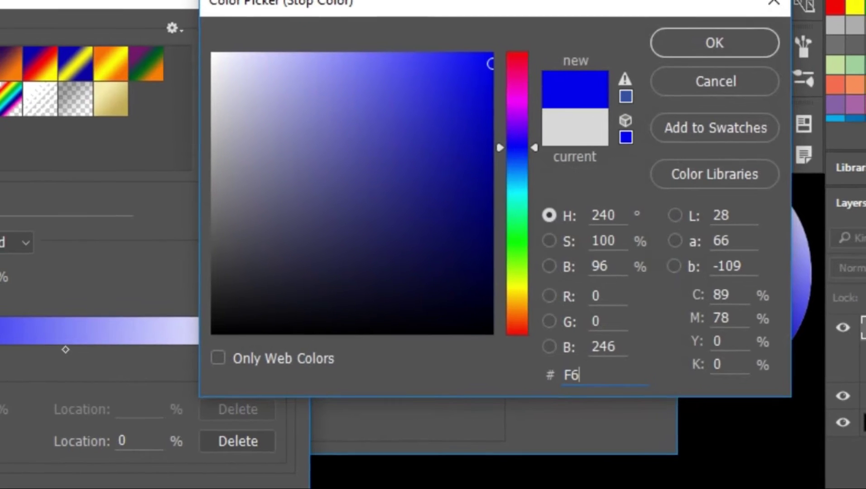
type("EE")
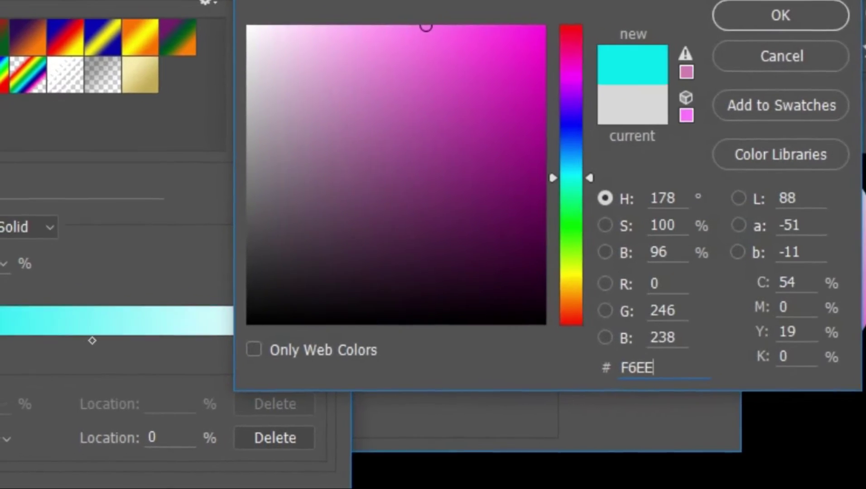
type("A")
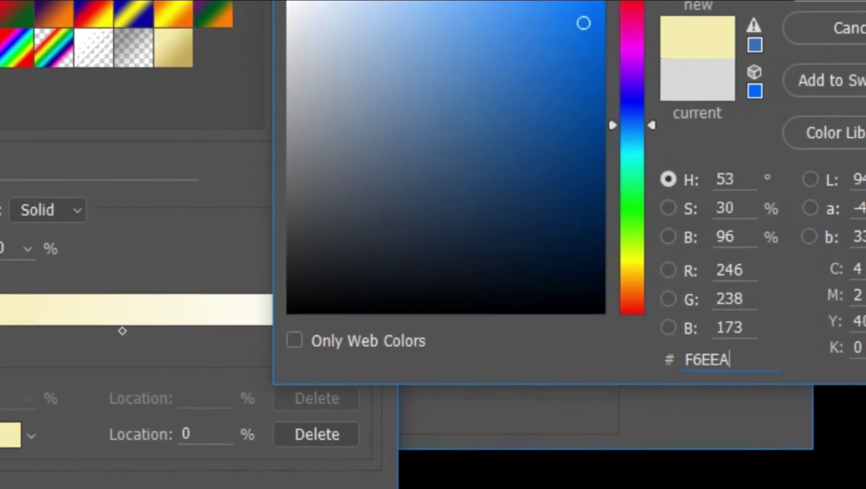
type("D")
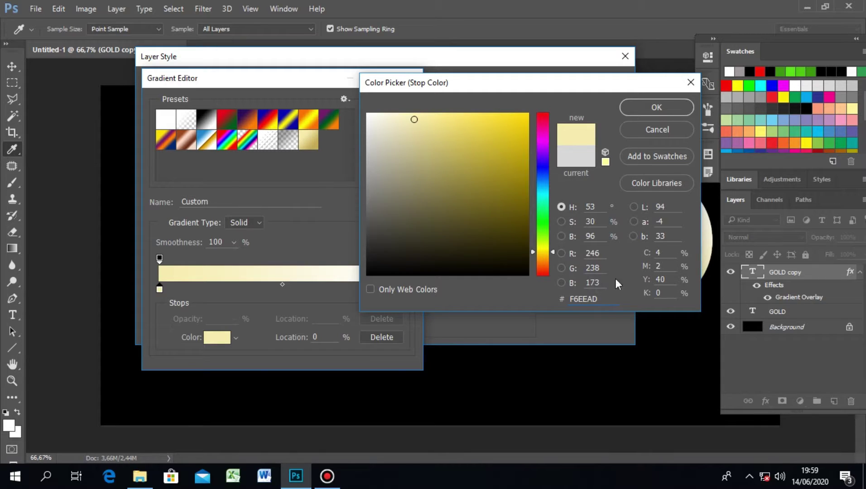
left_click(657, 108)
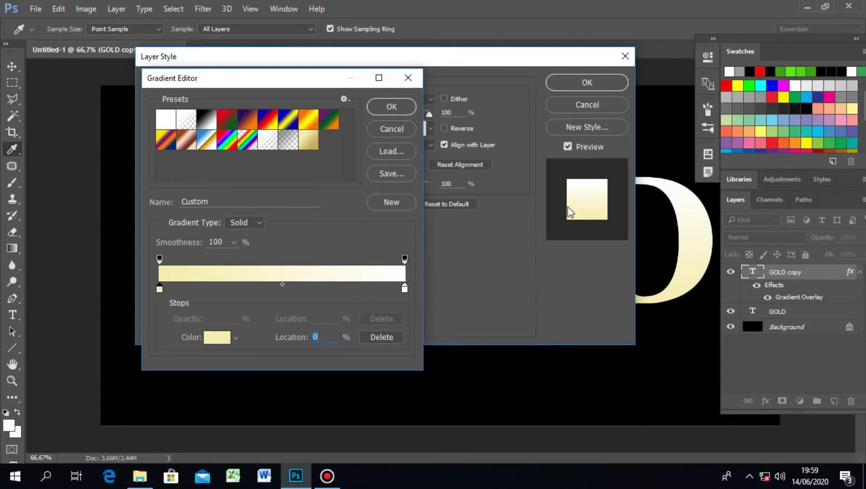
left_click(405, 290)
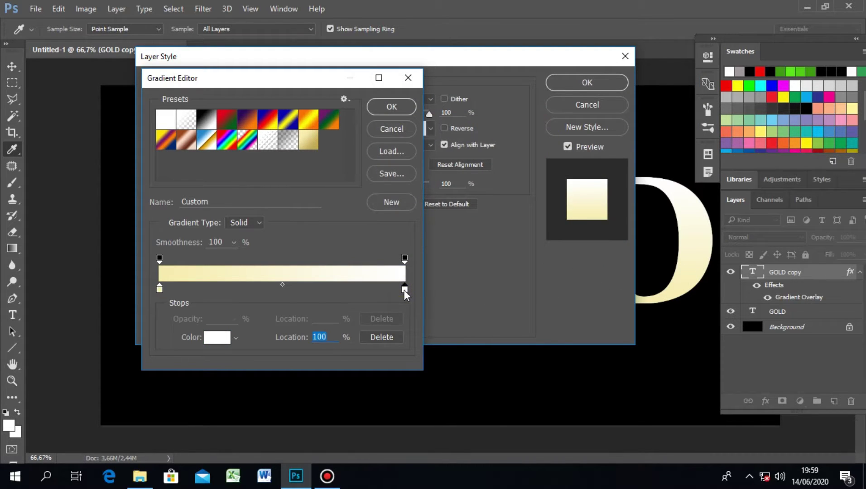
left_click(218, 338)
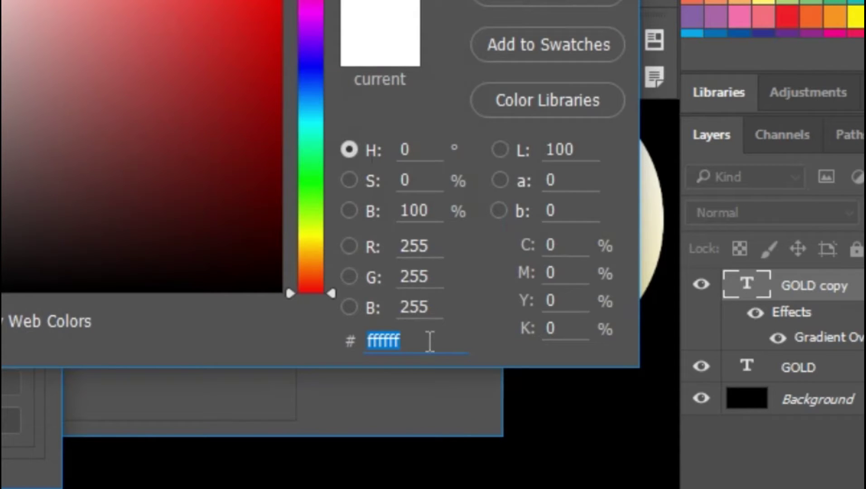
type("C1")
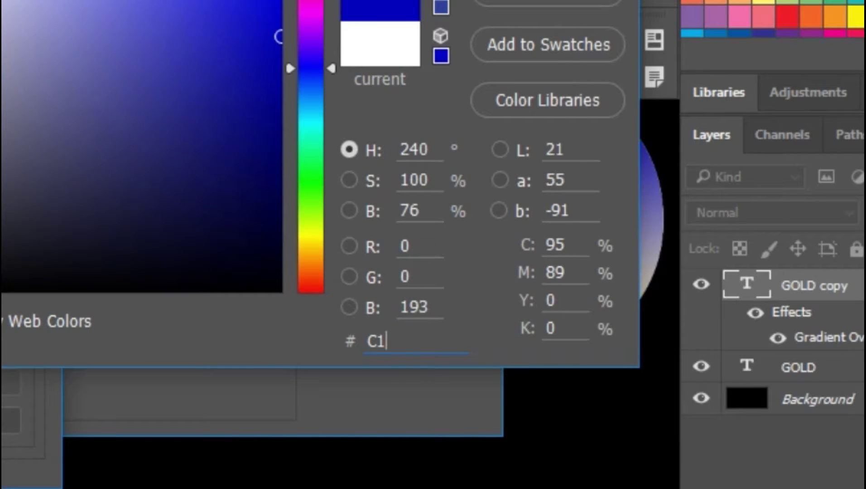
type("AC")
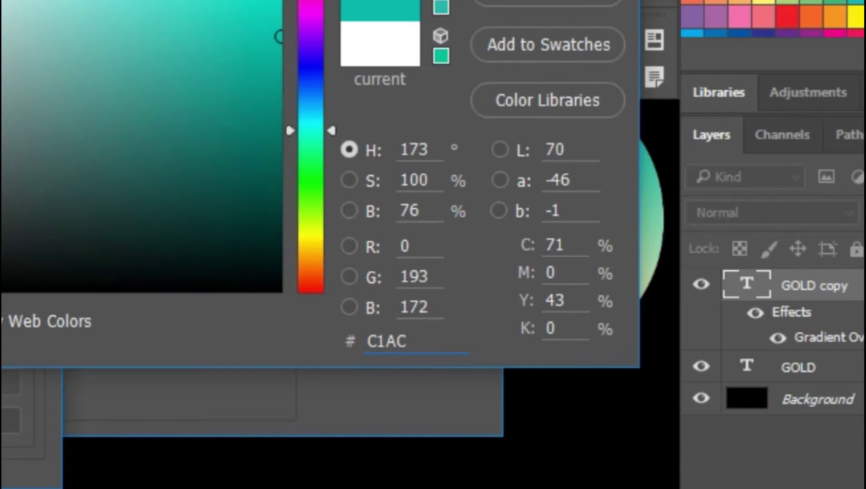
type("51")
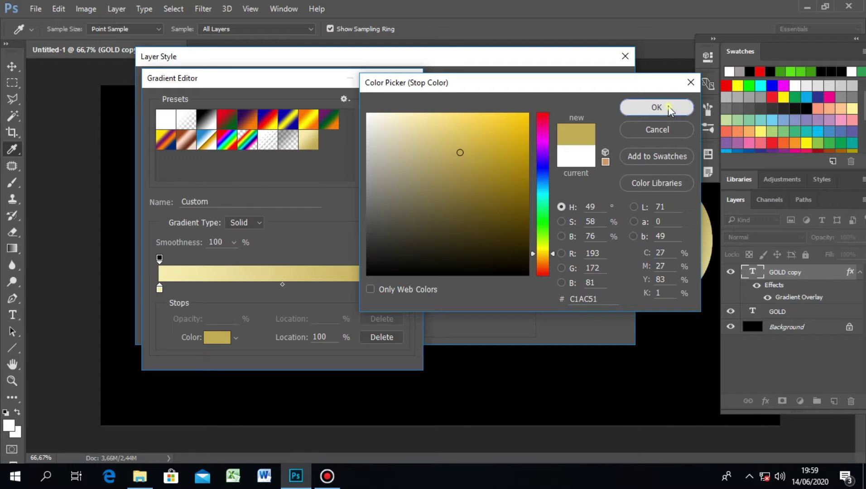
left_click(656, 109)
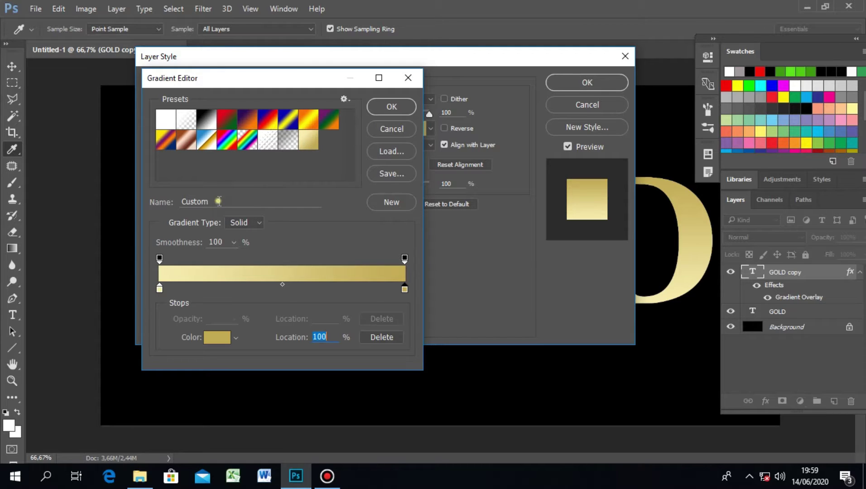
Finish the gold gradient and set the overlay style to Reflected
left_click_drag(218, 201, 177, 207)
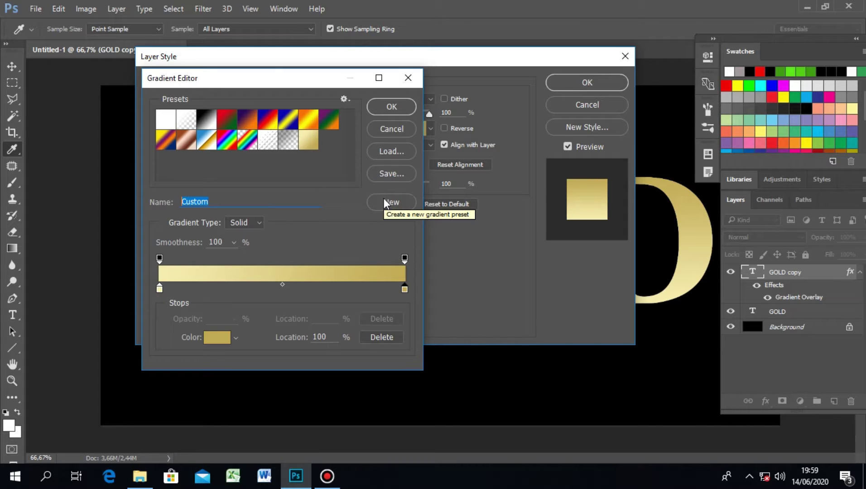
left_click(397, 105)
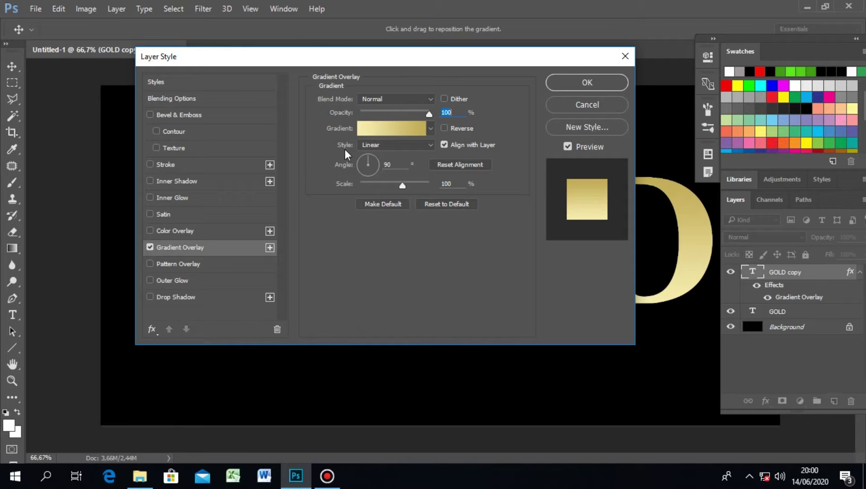
left_click(429, 145)
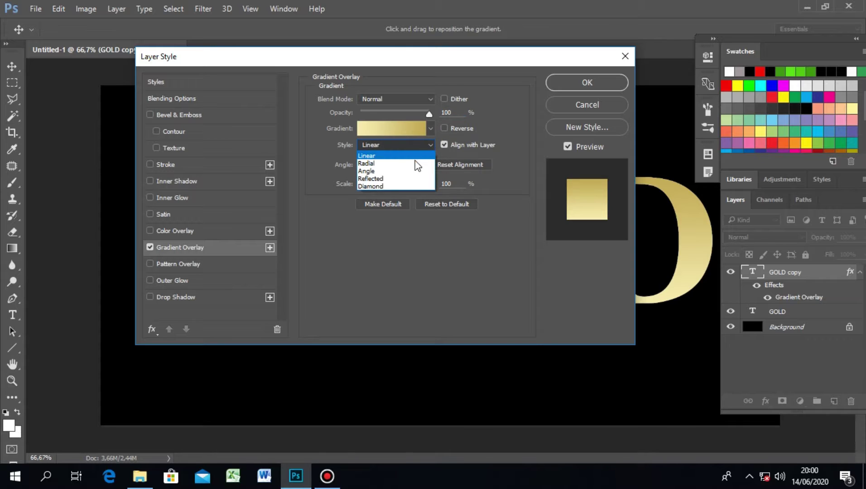
left_click(408, 179)
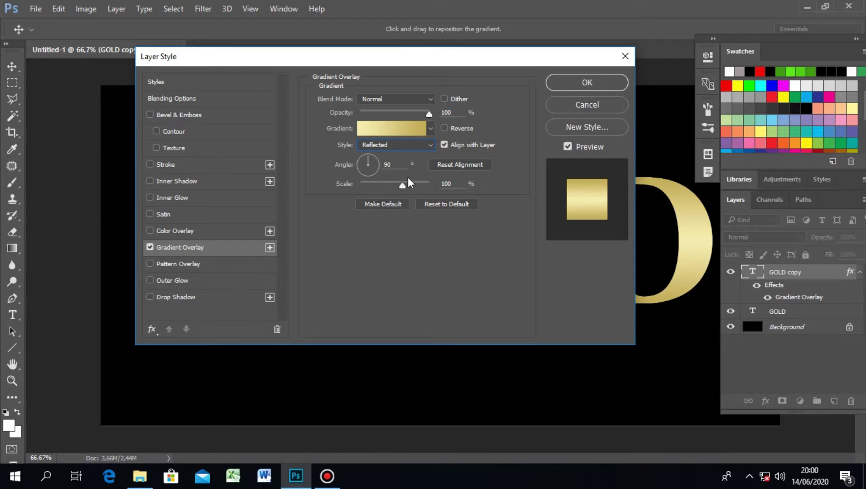
Compare Linear against Reflected, keep Reflected, and enable Bevel & Emboss
mouse_move(492, 60)
left_mouse_down()
mouse_move(754, 63)
mouse_move(722, 67)
left_mouse_up()
left_click(658, 151)
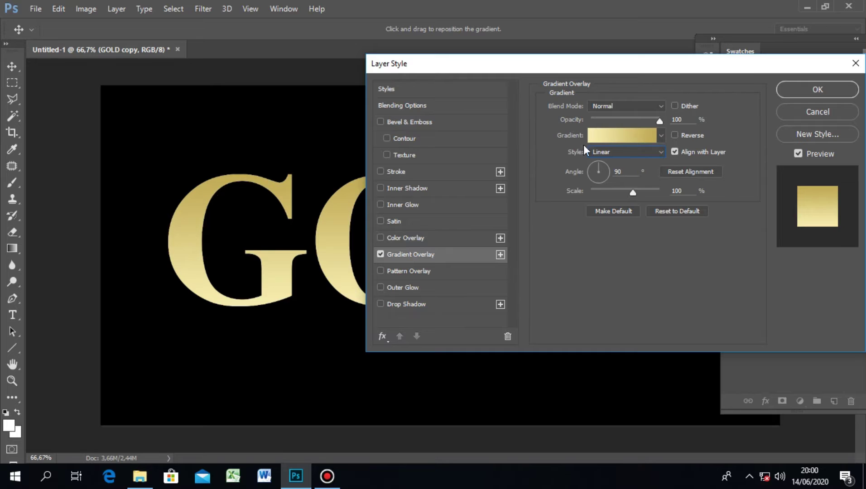
left_click(661, 155)
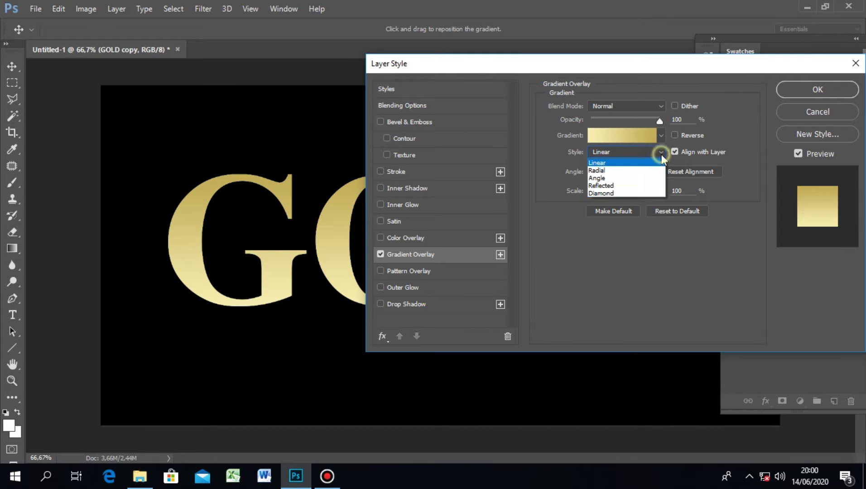
left_click(646, 185)
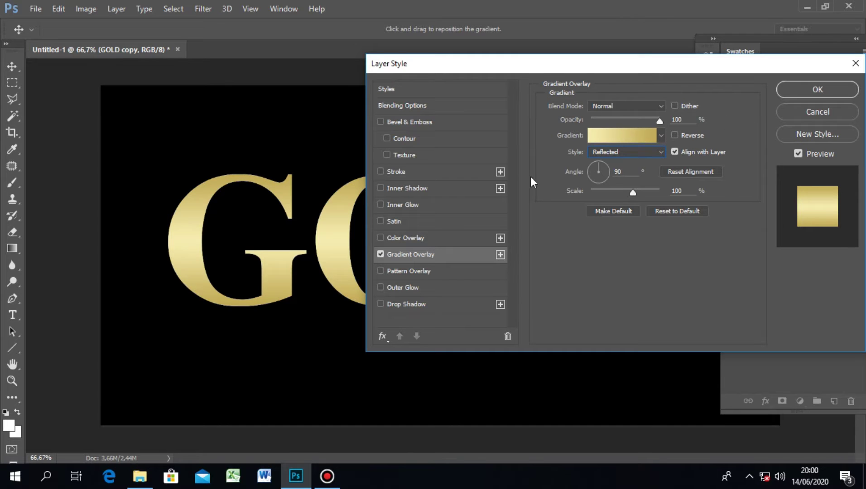
left_click(406, 122)
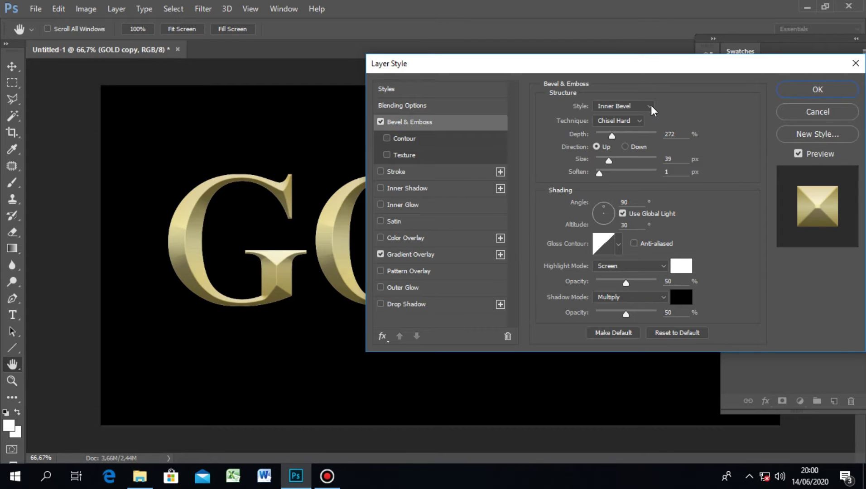
Keep the Chisel Hard bevel technique after trying Smooth, and choose a multi-peak ring gloss contour
left_click(639, 121)
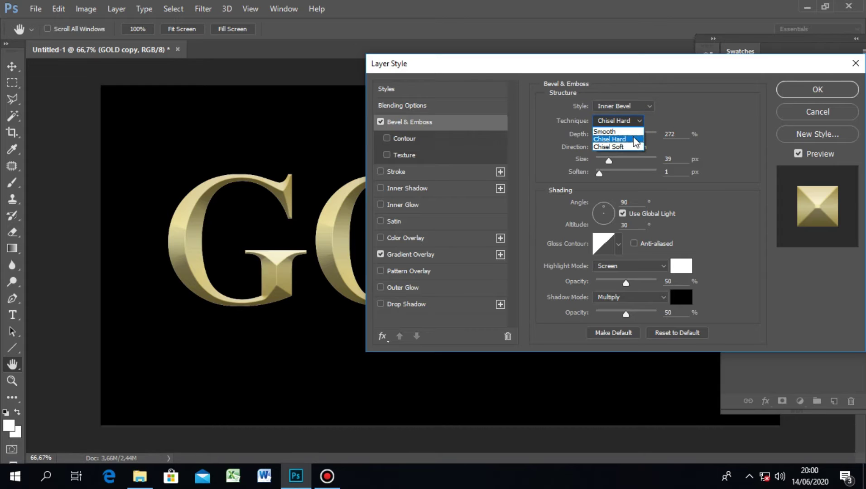
left_click(631, 131)
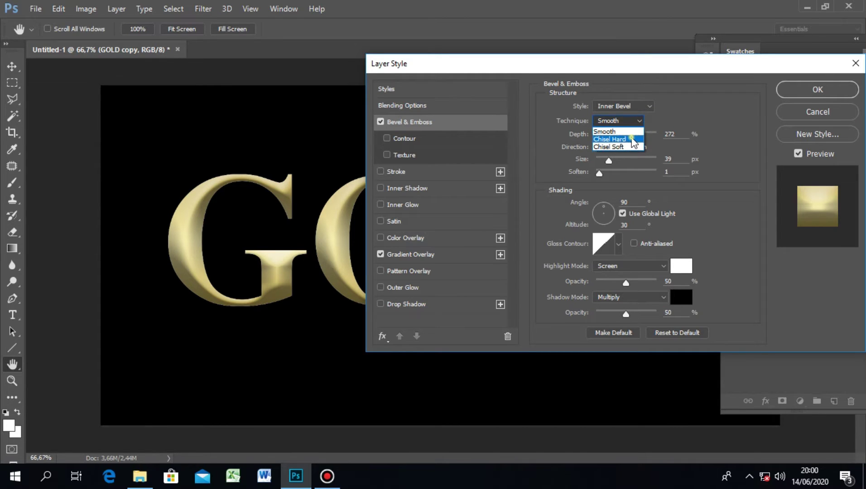
left_click(629, 139)
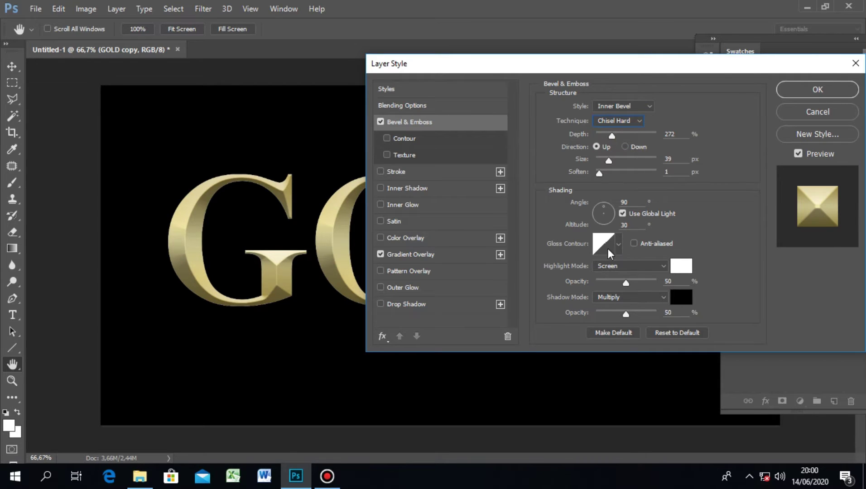
left_click(618, 245)
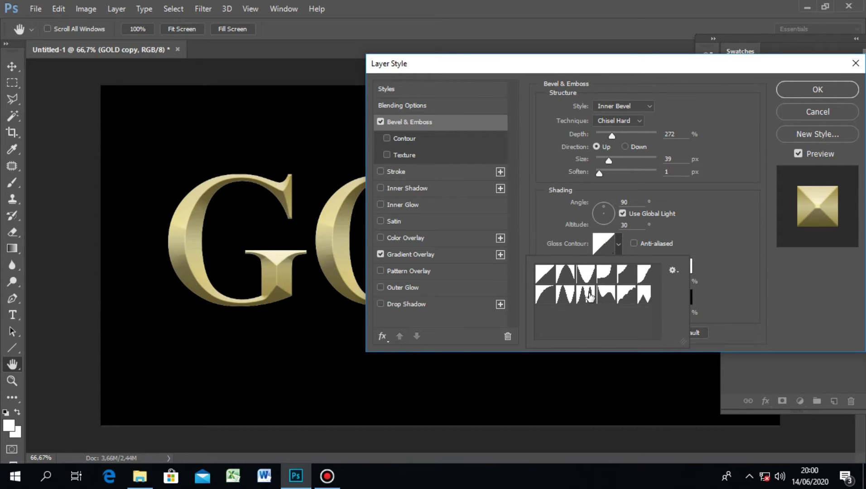
left_click(587, 294)
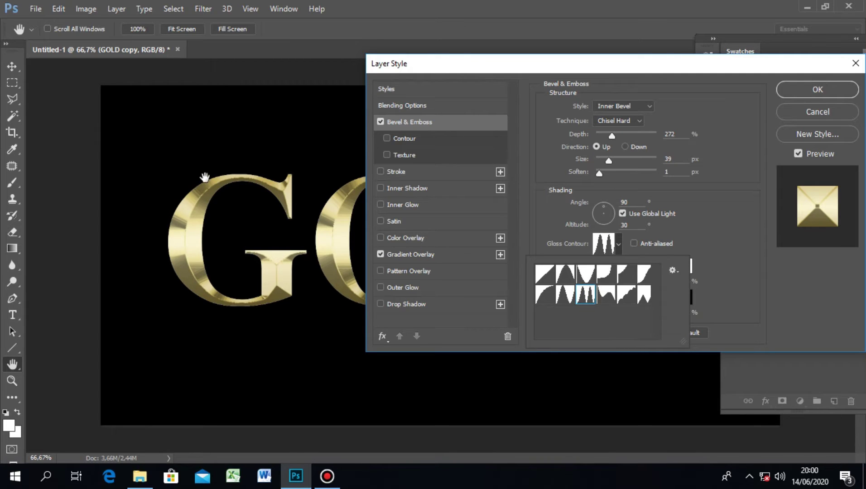
Set the bevel angle to 120°, anti-alias the gloss, and set highlight and shadow opacity to 75%
left_click(633, 201)
double_click(623, 202)
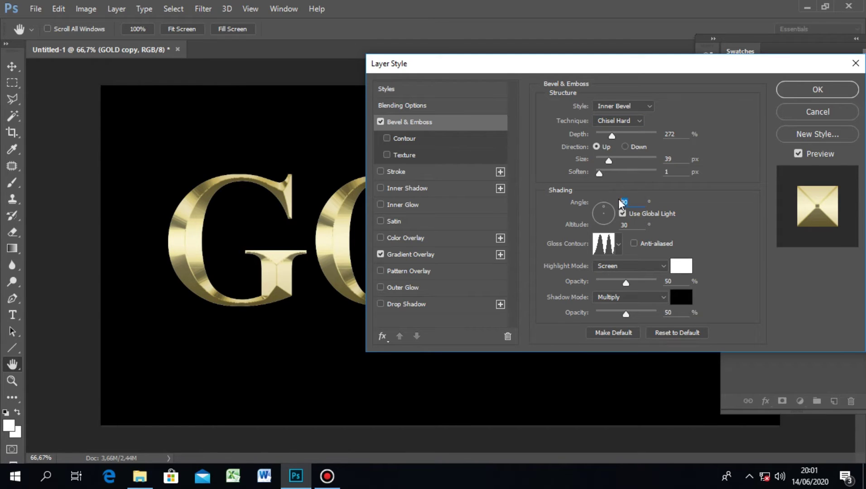
type("120")
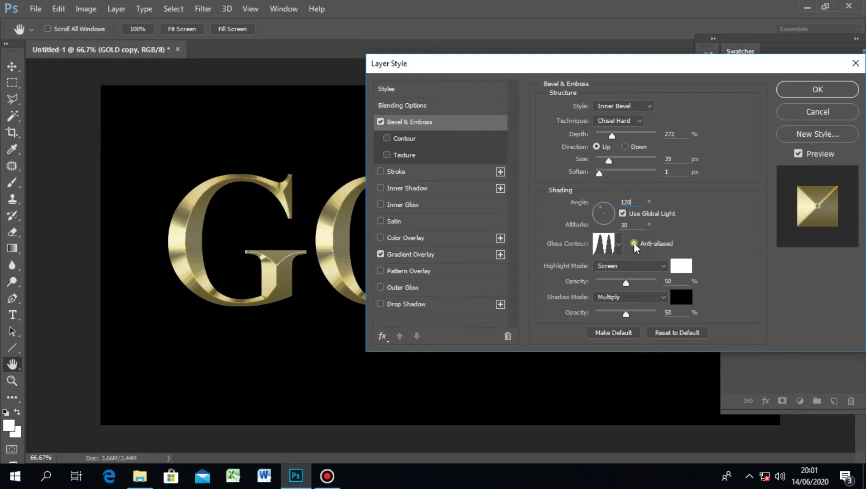
left_click(634, 245)
left_click(676, 281)
type("75")
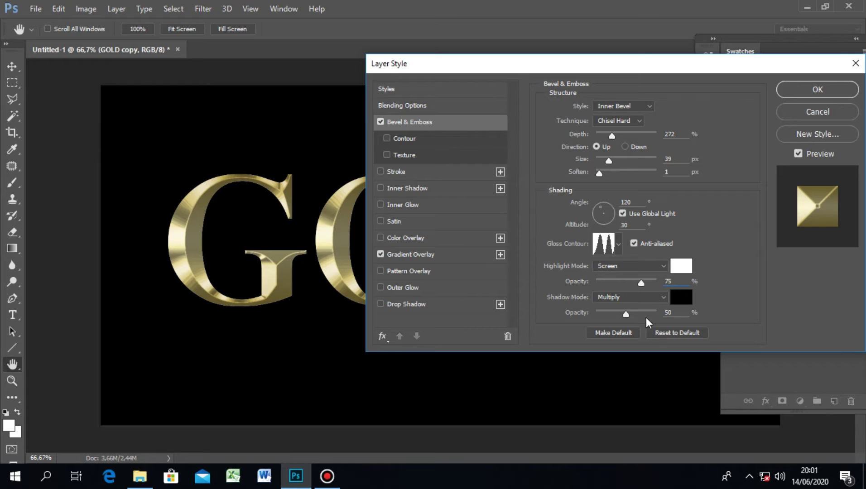
left_click_drag(676, 313, 663, 314)
type("75")
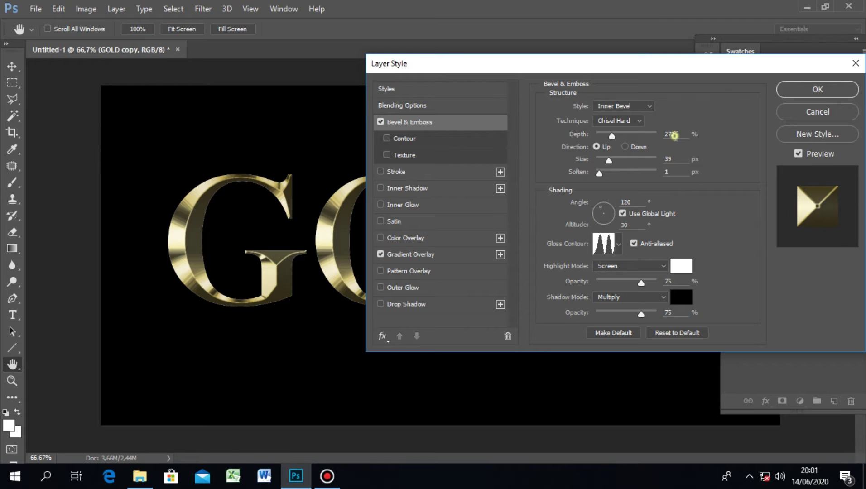
Set the bevel depth to 170% and its size to 43 px
left_click_drag(675, 135, 666, 134)
type("170")
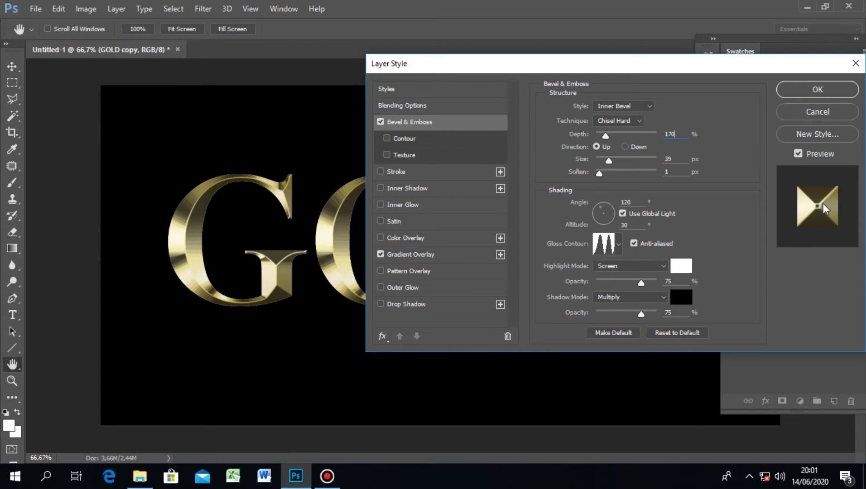
left_click_drag(610, 162, 611, 163)
left_click_drag(611, 164, 610, 163)
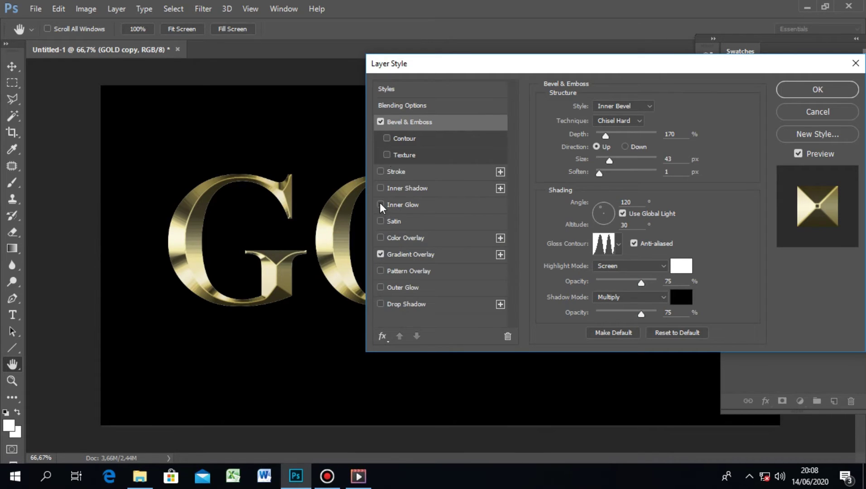
Enable Inner Glow on GOLD copy in Multiply at 50% opacity, and open its colour swatch
left_click(391, 205)
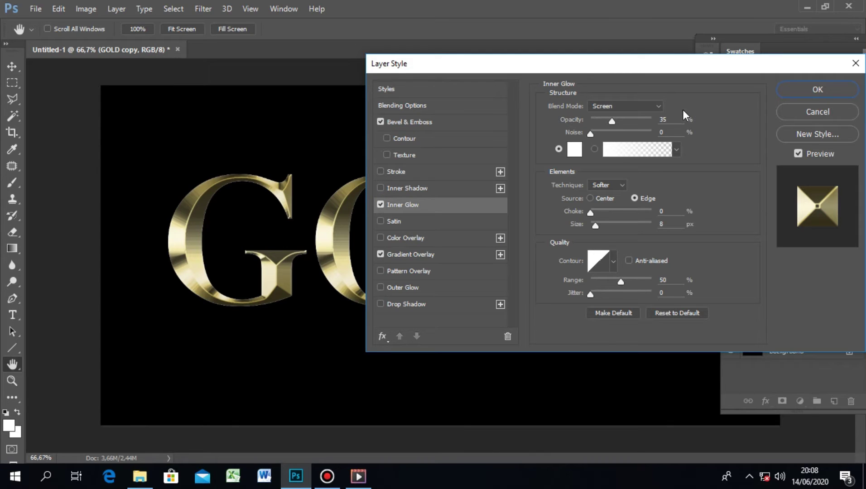
left_click(657, 106)
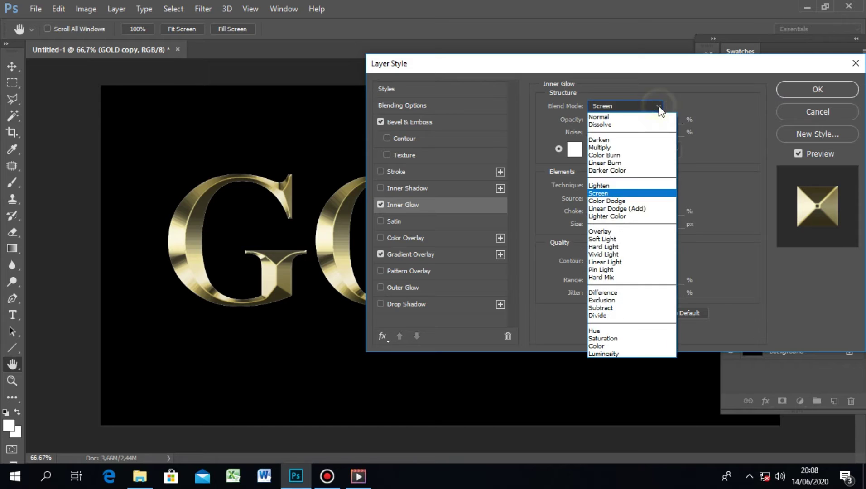
left_click(629, 148)
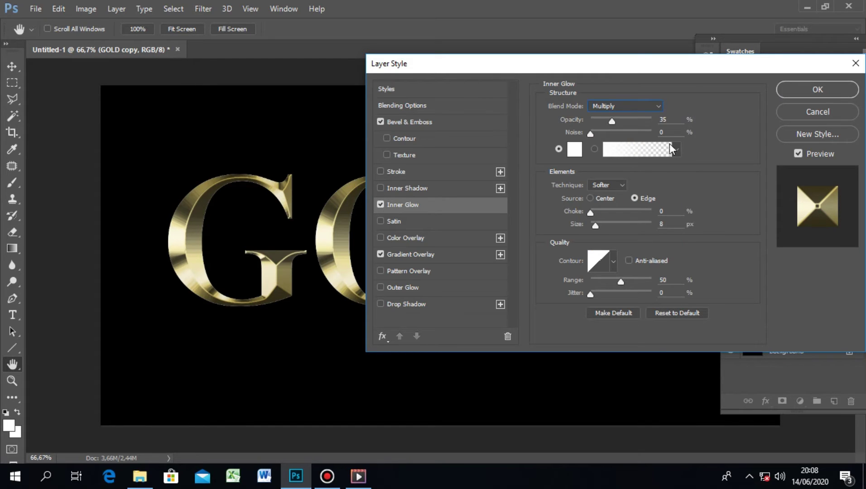
double_click(662, 119)
type("50")
left_click(576, 151)
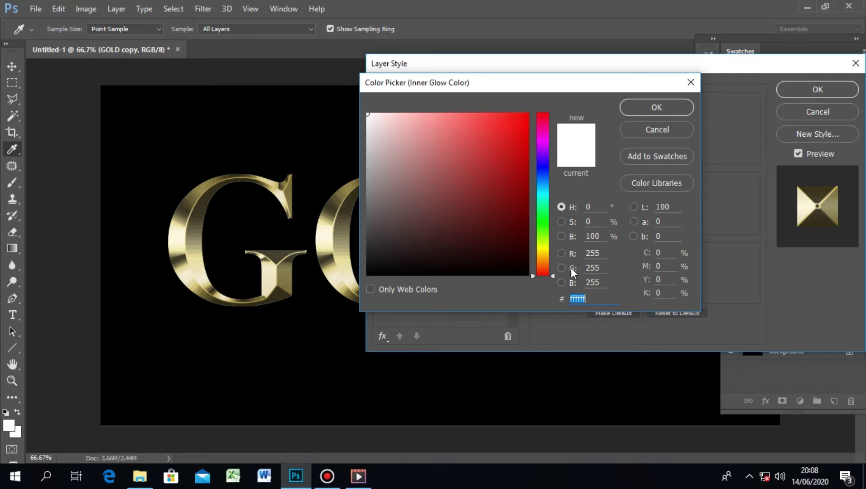
Set the inner glow colour to orange, RGB 232, 128, 31 (#e8801f)
double_click(598, 253)
type("232")
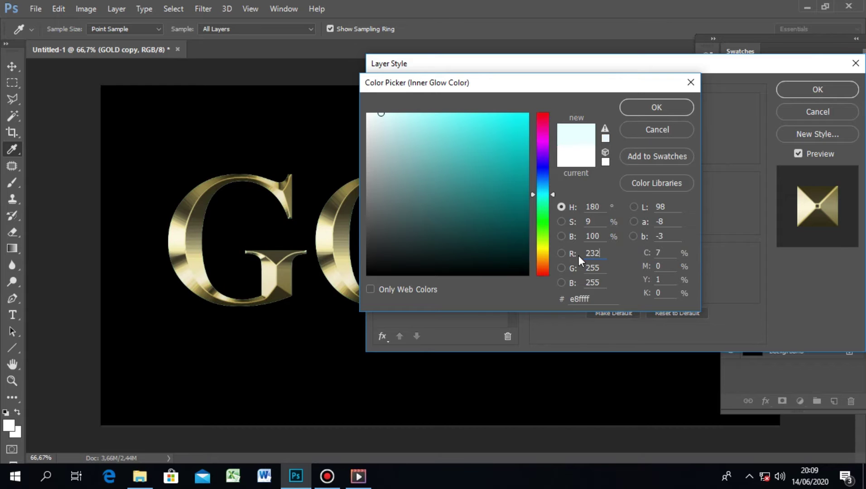
double_click(599, 268)
type("128")
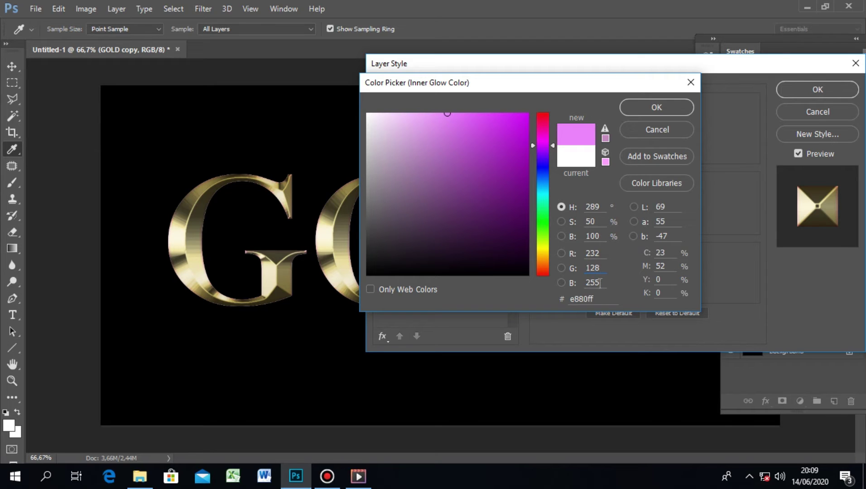
double_click(591, 282)
type("31")
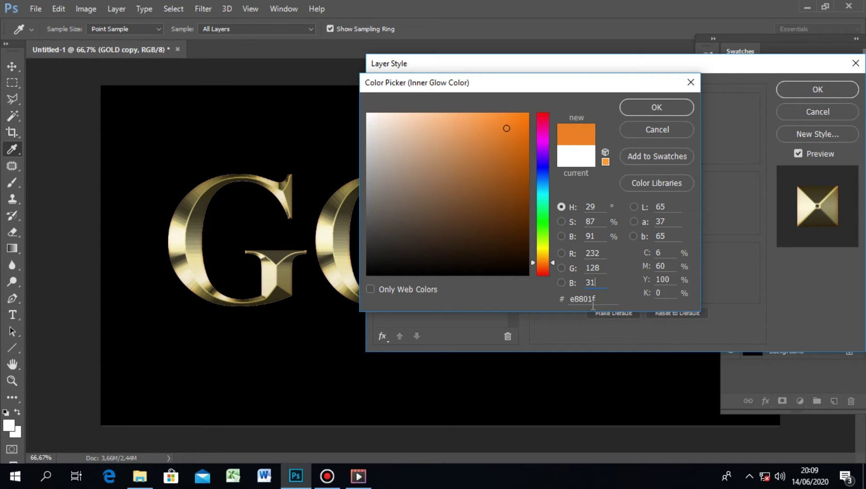
left_click(665, 114)
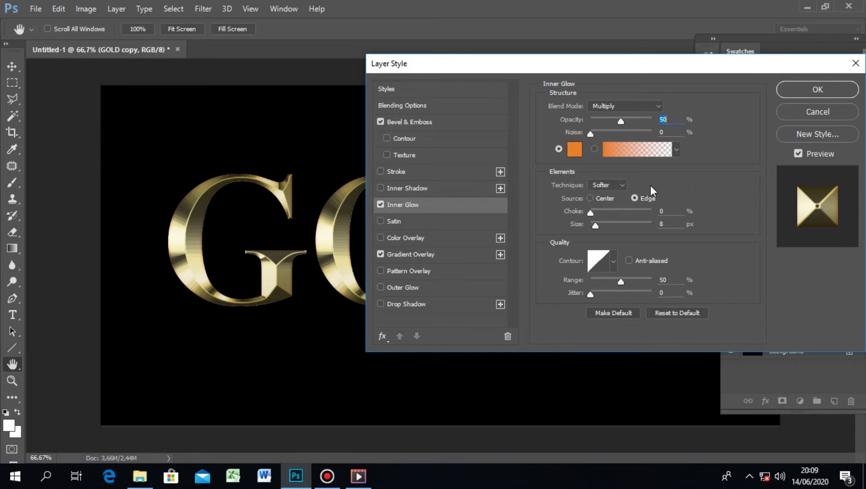
Raise the inner glow size to 70 px and apply the layer styles to GOLD copy
double_click(656, 225)
type("7")
type("0")
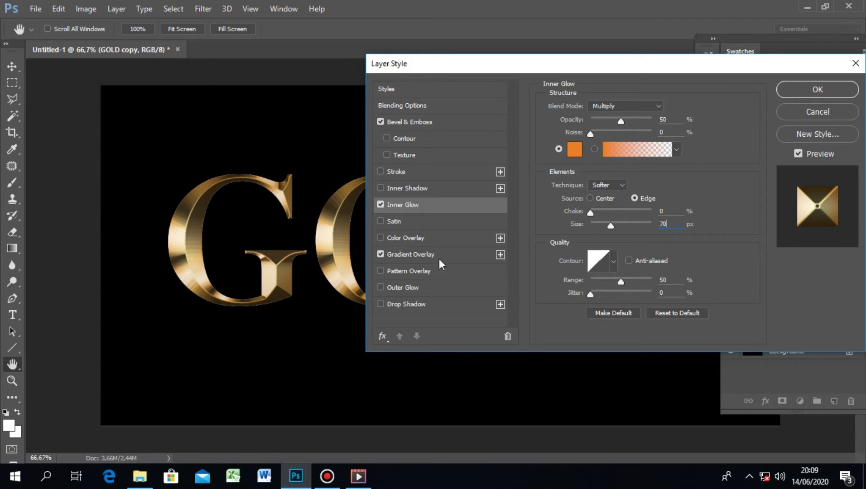
left_click(812, 88)
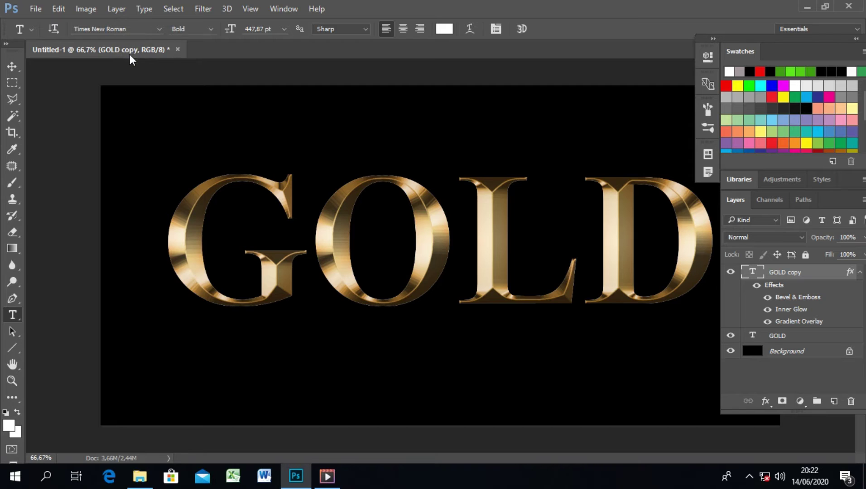
Float the document in its own window lower on screen and select the original GOLD layer
left_click_drag(137, 54, 135, 107)
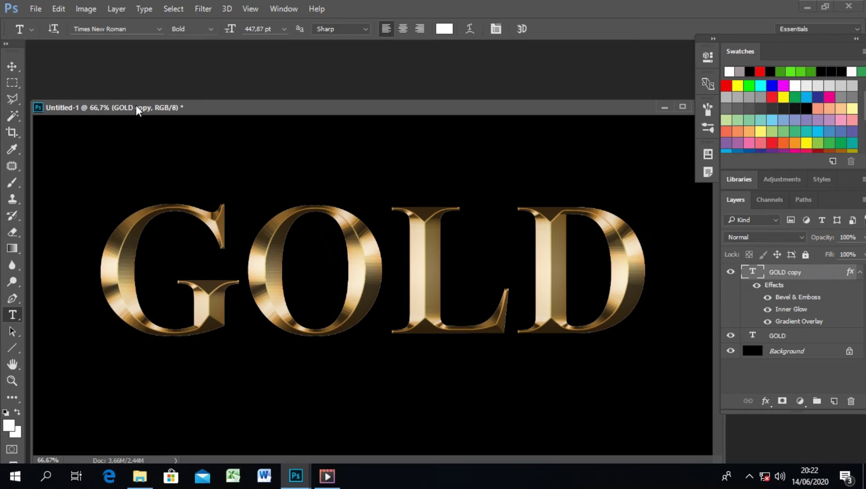
left_click(318, 103)
left_click_drag(317, 104, 302, 193)
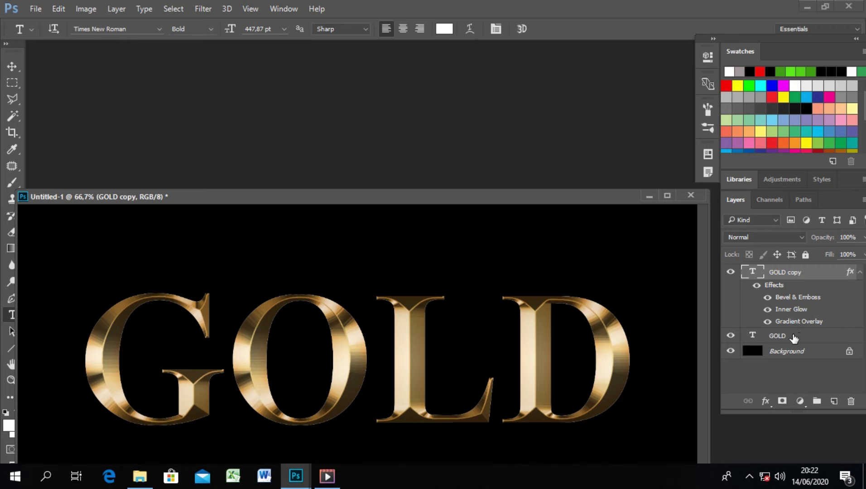
left_click(793, 337)
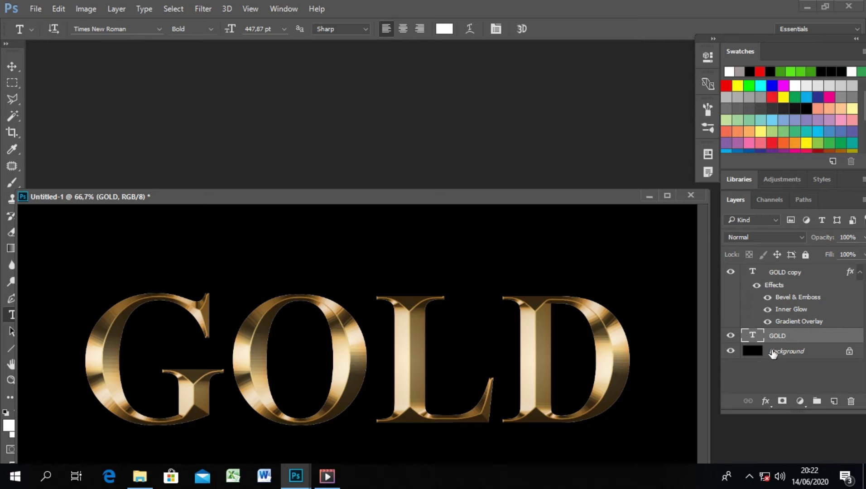
Add a Stroke effect to the GOLD layer filled with the gold gradient preset
left_click(765, 400)
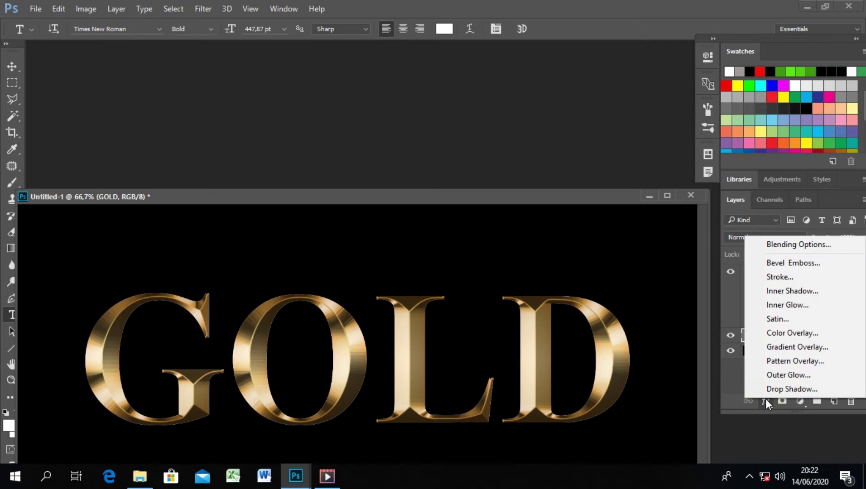
left_click(802, 279)
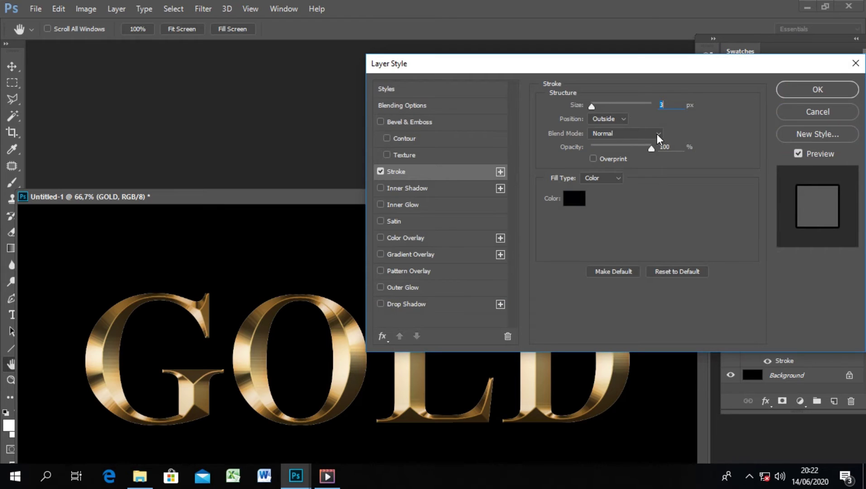
left_click(618, 178)
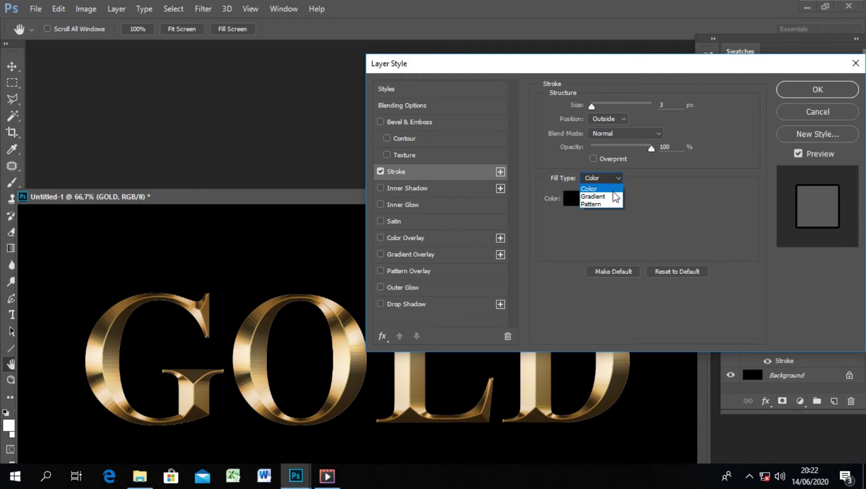
left_click(611, 196)
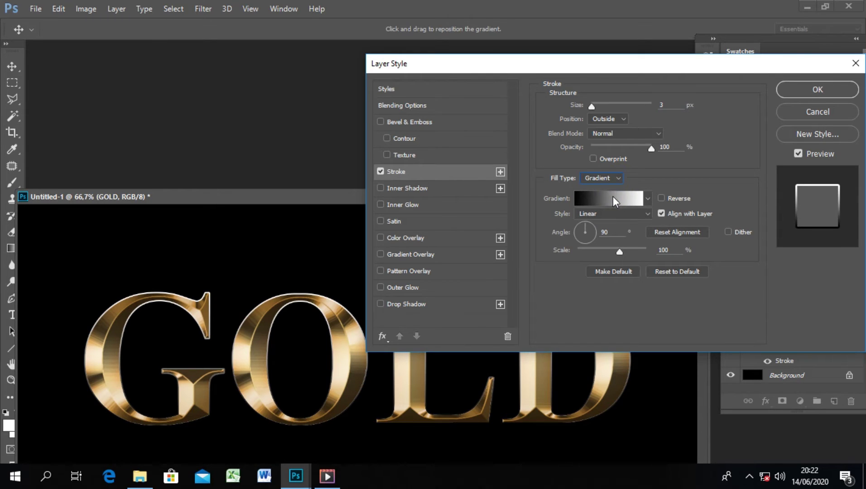
left_click(648, 198)
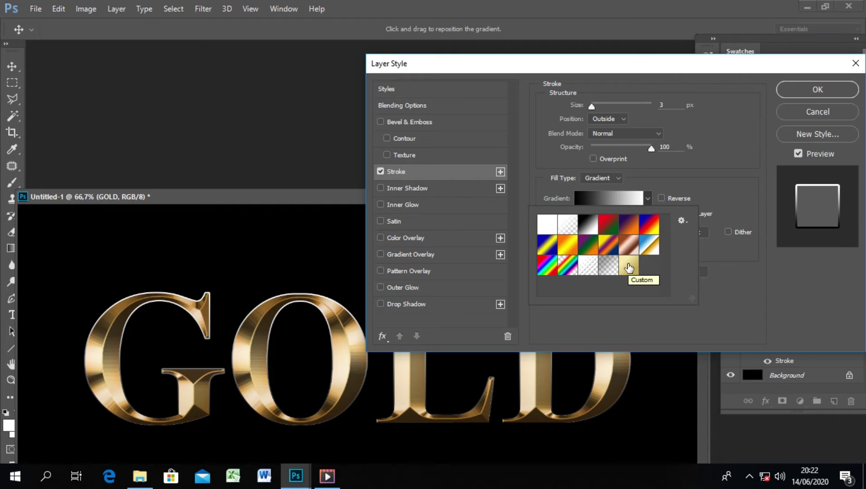
left_click(629, 268)
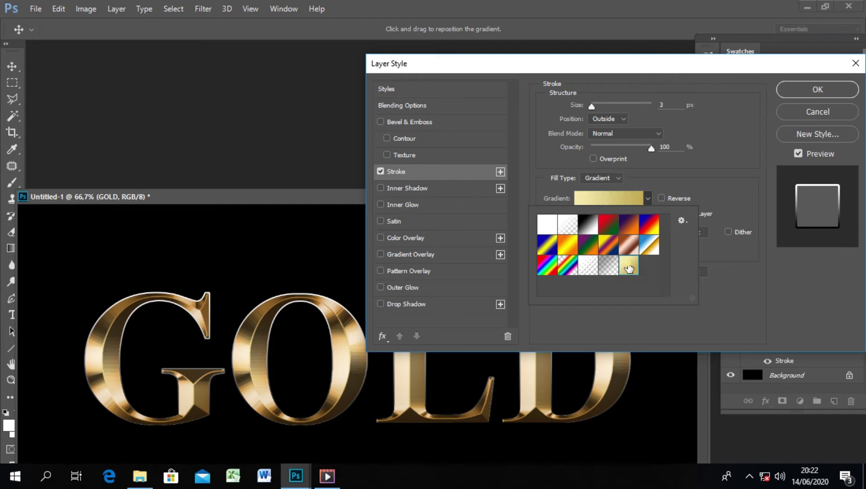
left_click(714, 182)
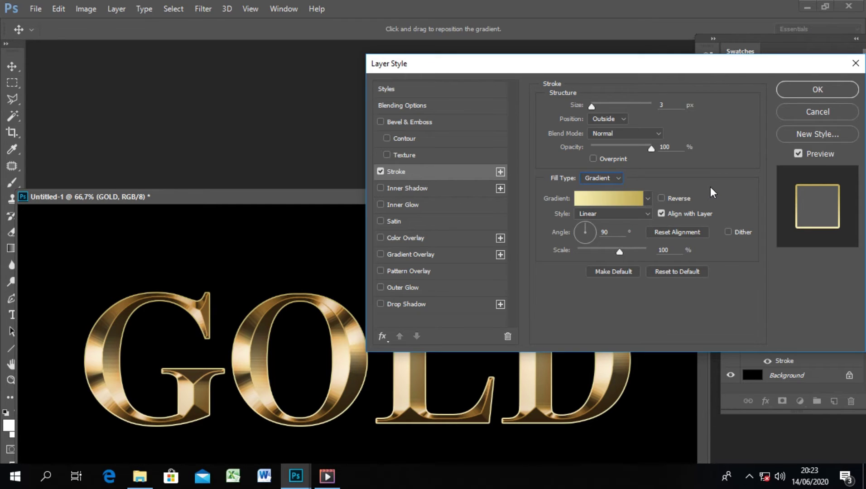
Make the stroke gradient Reflected, positioned Outside, at 8 px size
left_click(647, 214)
left_click(629, 244)
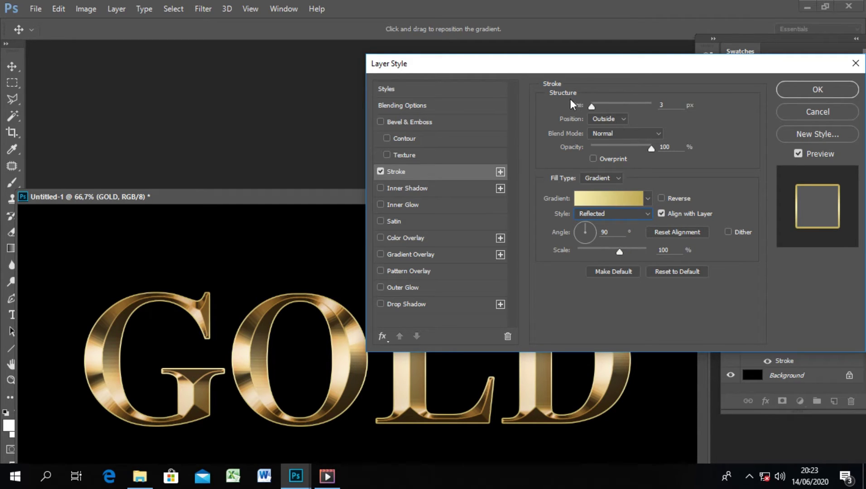
left_click(624, 119)
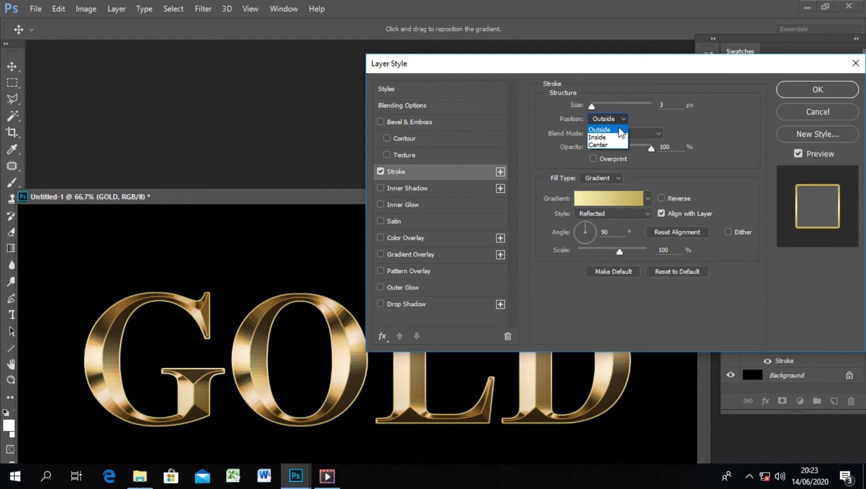
left_click(618, 129)
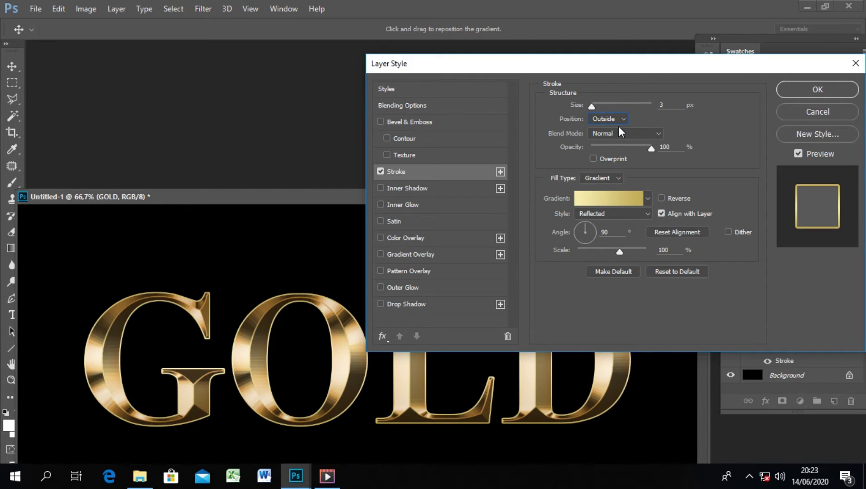
left_click(664, 106)
left_click_drag(591, 105, 594, 105)
key("Up")
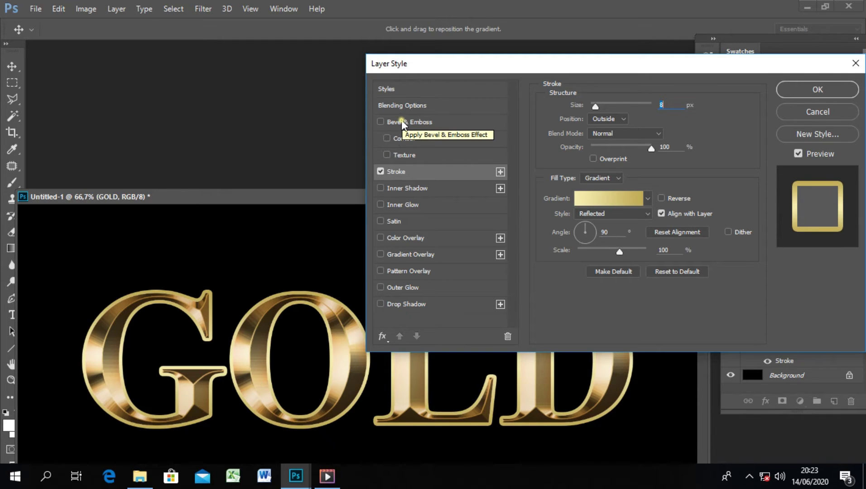
Add a Stroke Emboss bevel sized 8 px with Contour enabled
left_click(403, 123)
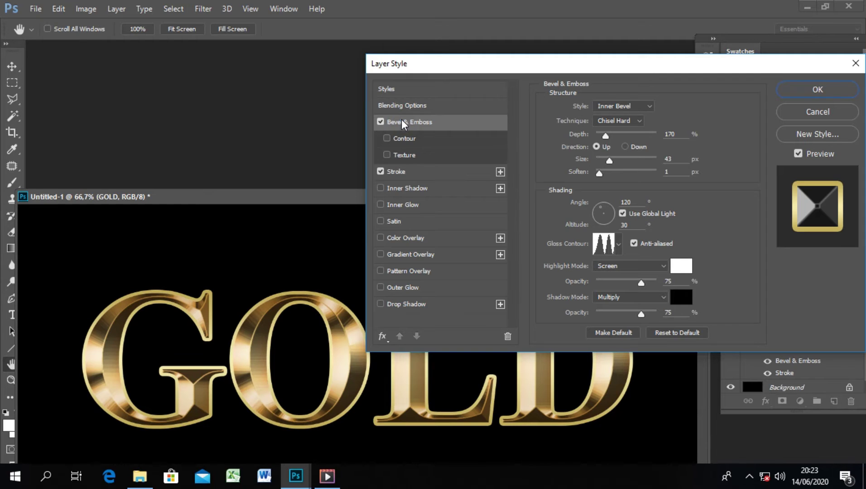
left_click(650, 108)
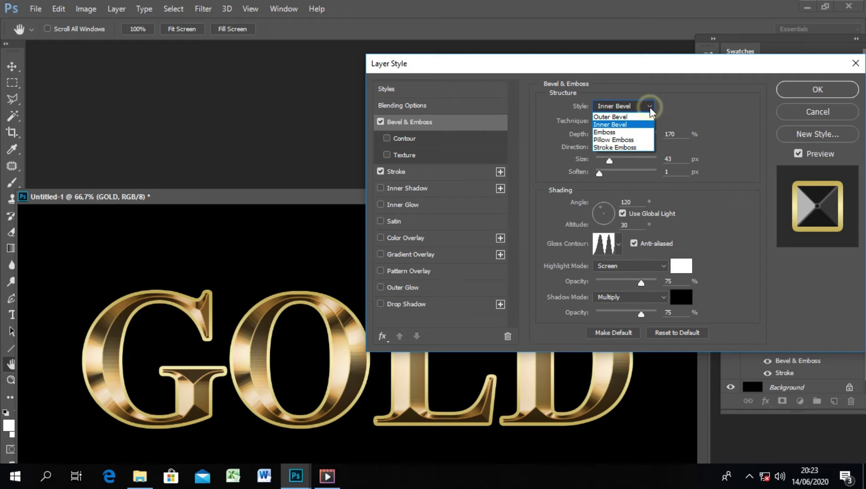
left_click(644, 147)
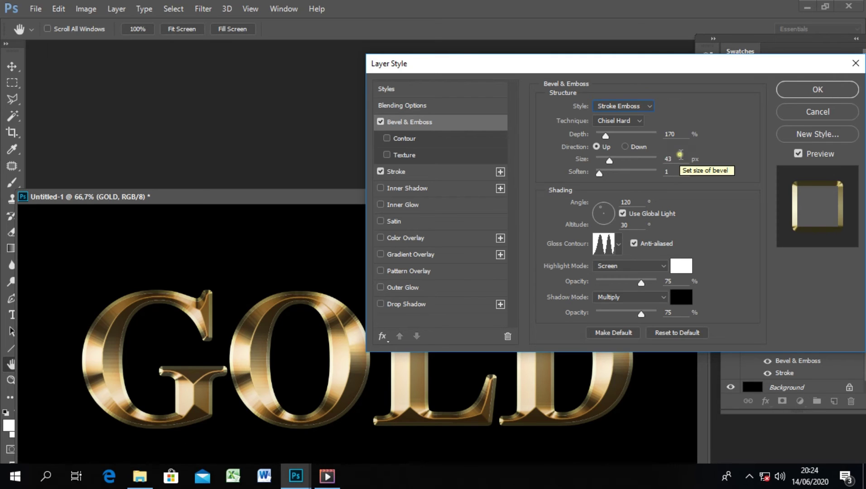
double_click(671, 159)
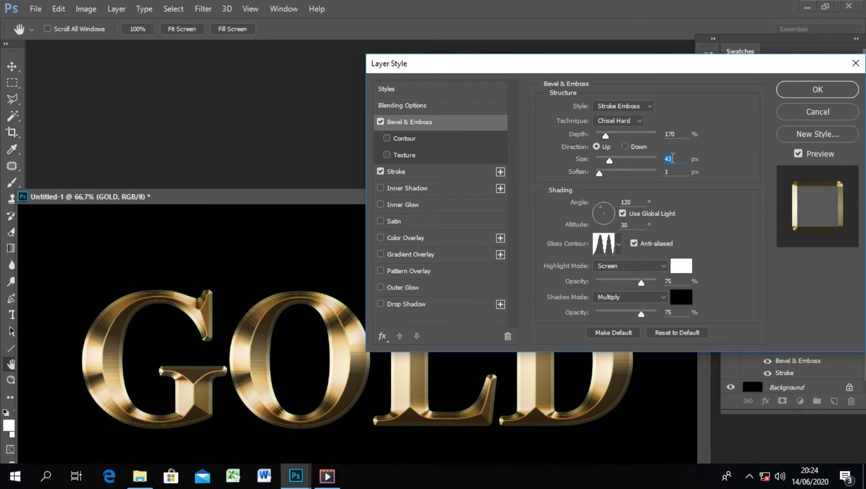
type("8")
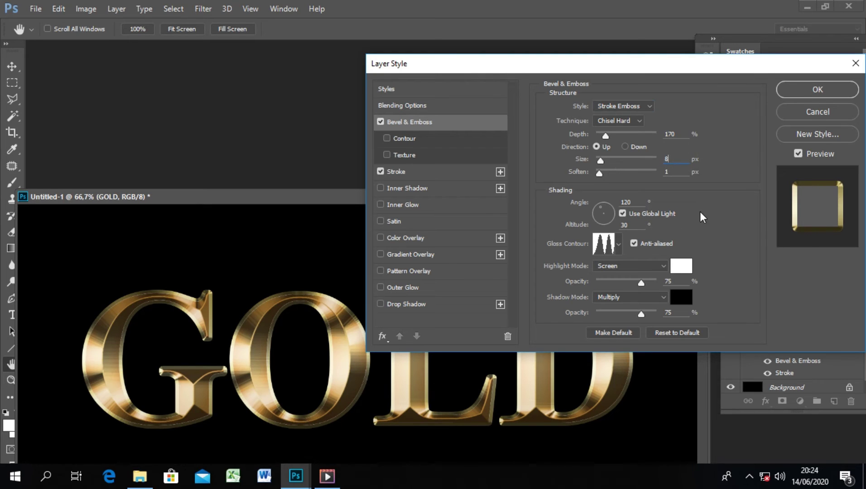
left_click(387, 138)
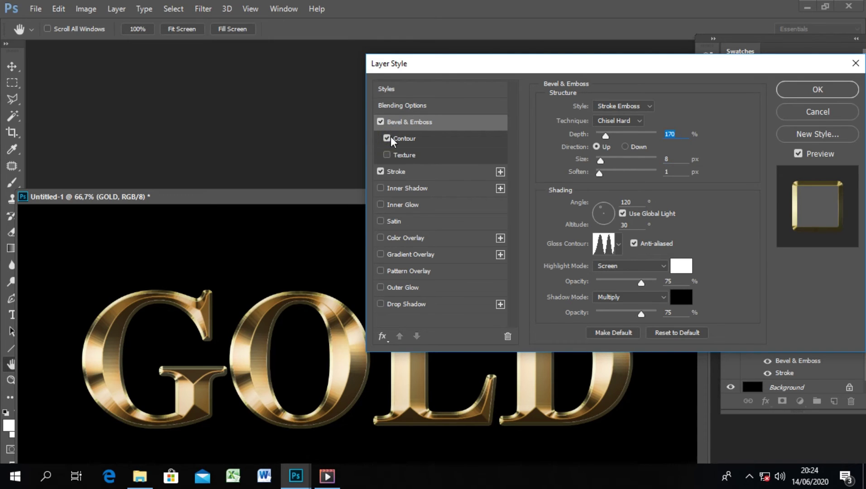
left_click(401, 140)
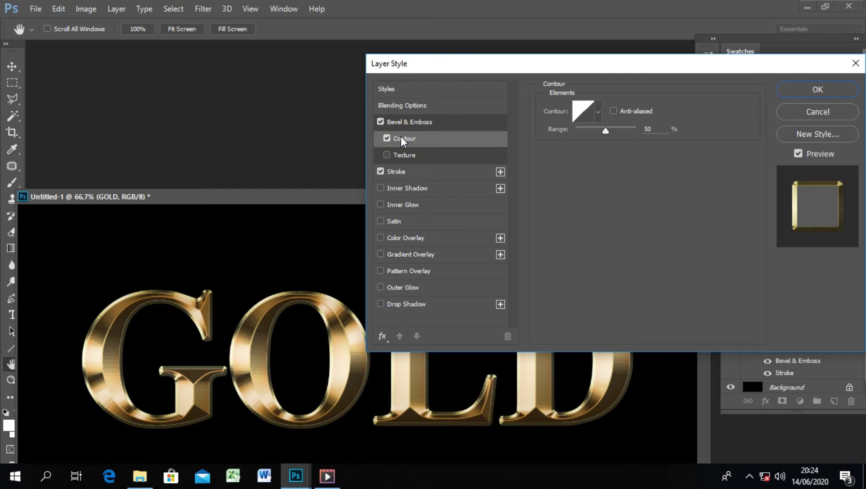
left_click(411, 123)
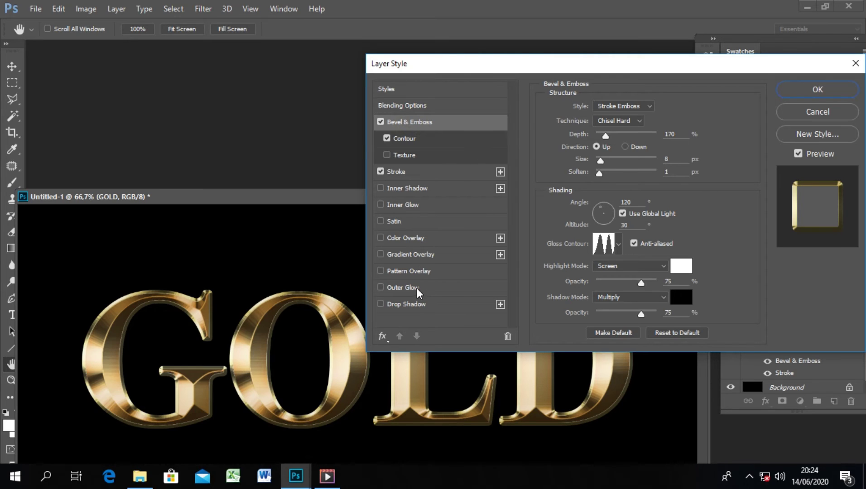
Add an Outer Glow to the GOLD layer at 40% opacity
left_click(410, 289)
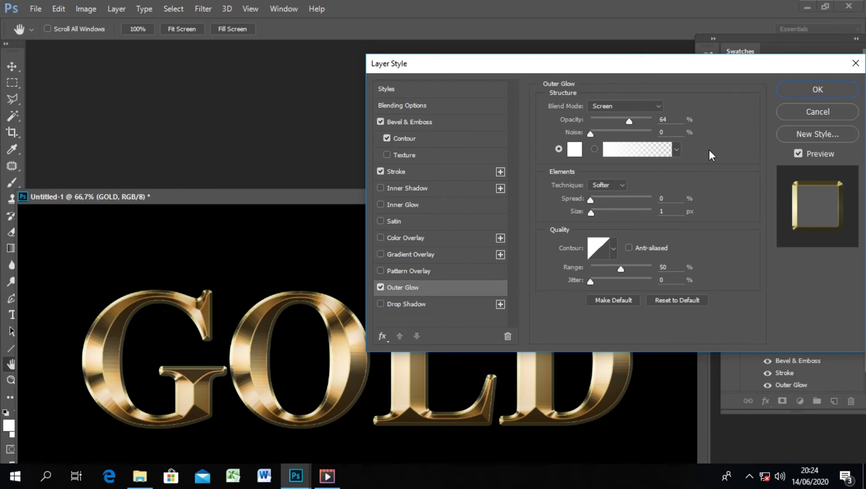
double_click(661, 120)
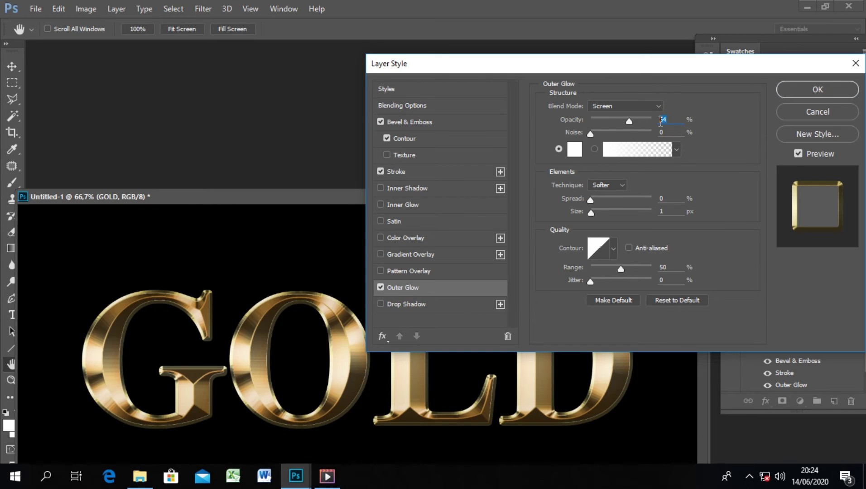
type("40")
Colour the outer glow orange (RGB 232, 128, 31) and set its size to 57 px
left_click(574, 152)
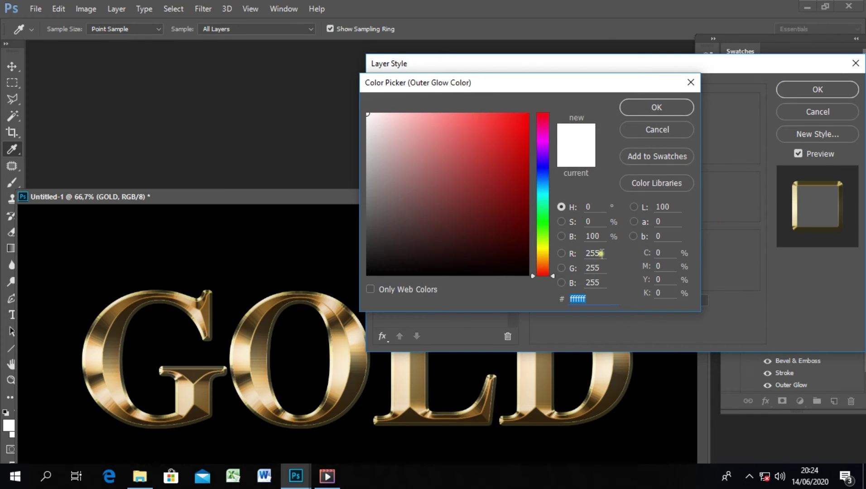
left_click(587, 253)
type("232")
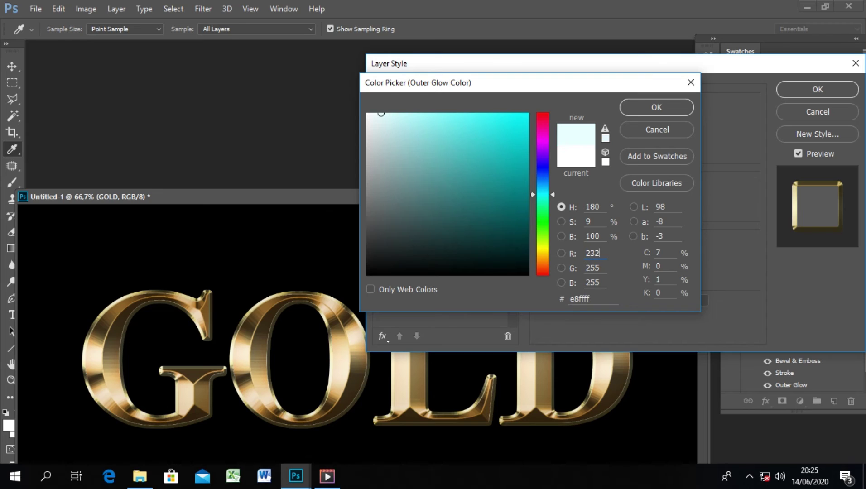
left_click(587, 267)
type("12")
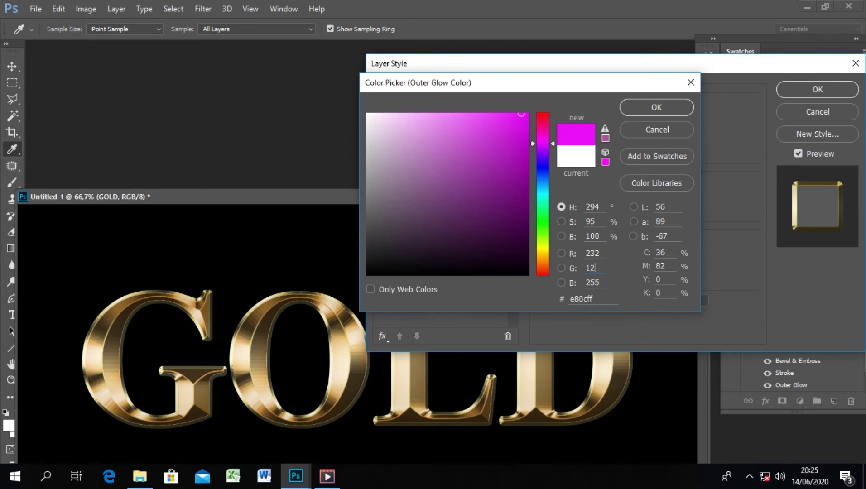
type("8")
left_click(597, 282)
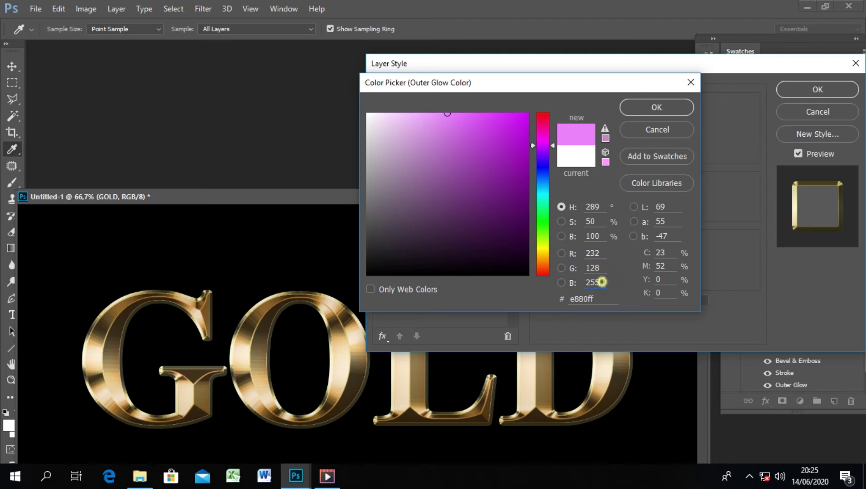
type("3")
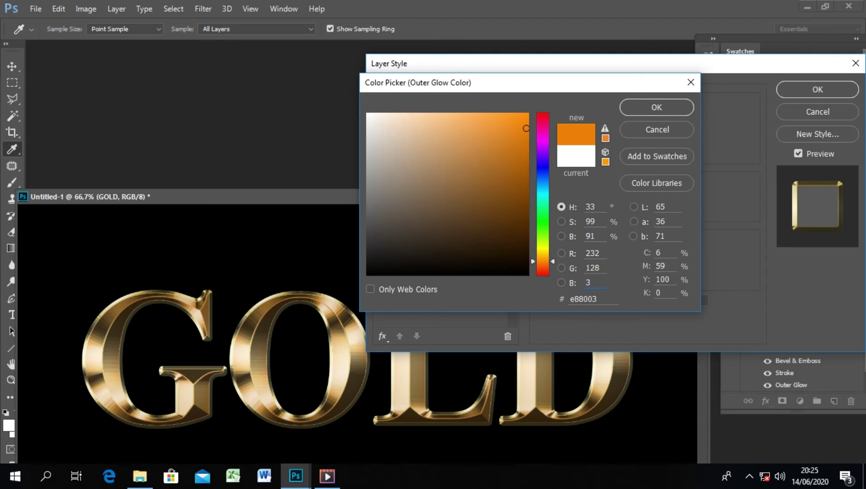
type("1")
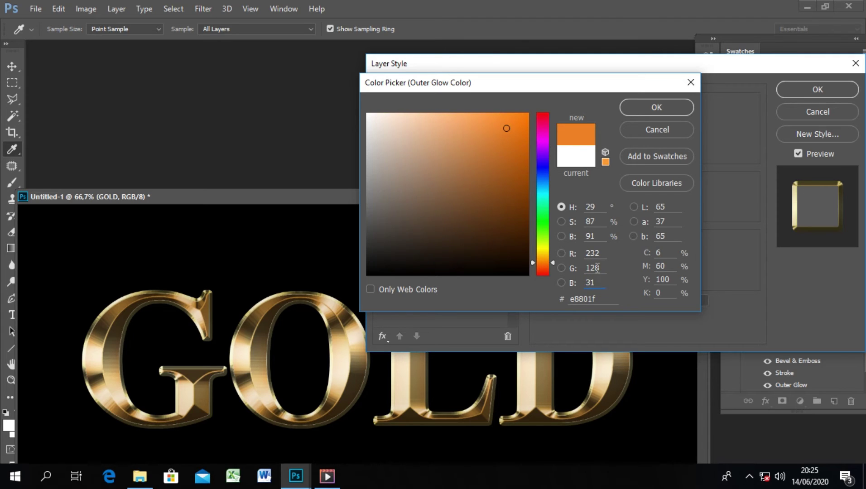
left_click(657, 105)
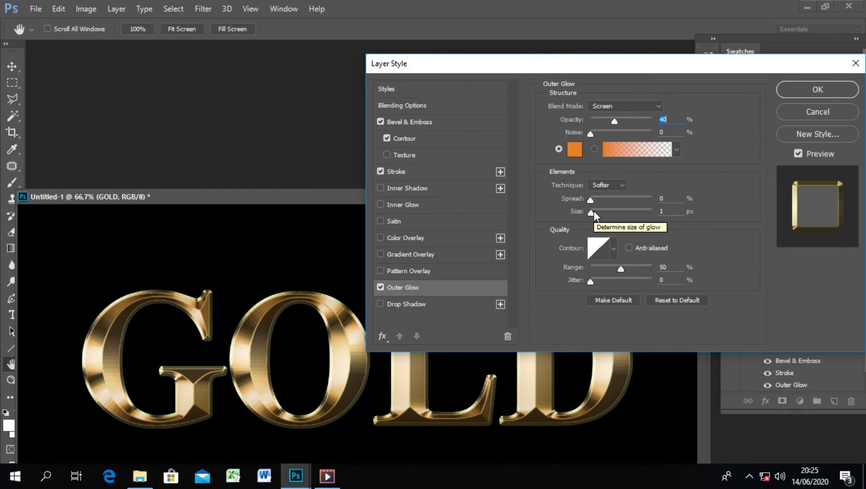
double_click(661, 211)
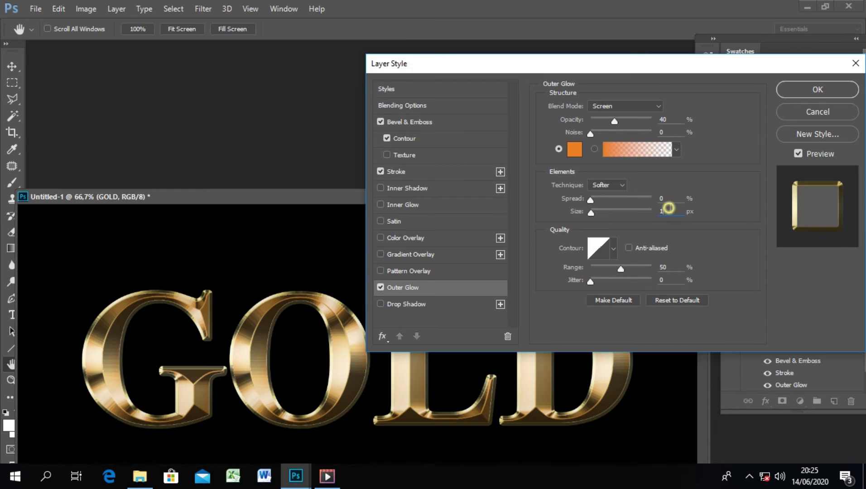
type("5")
type("7")
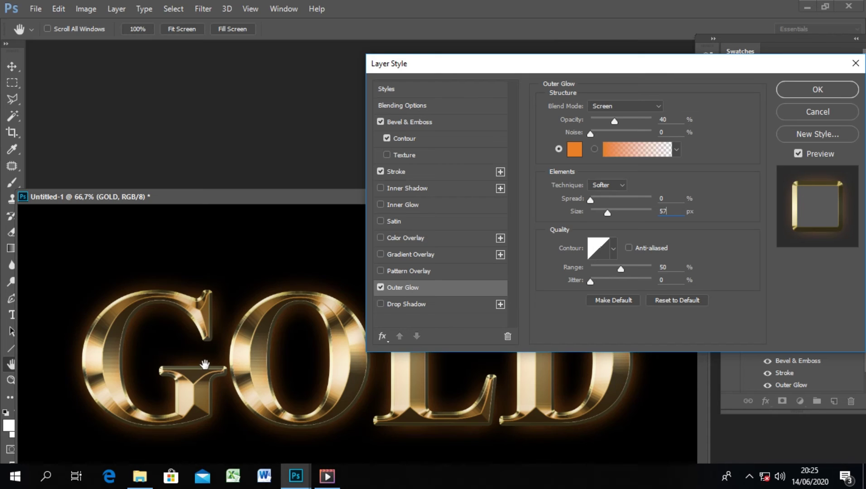
Apply the outer glow, select GOLD copy, and add a new empty layer above it
left_click(810, 93)
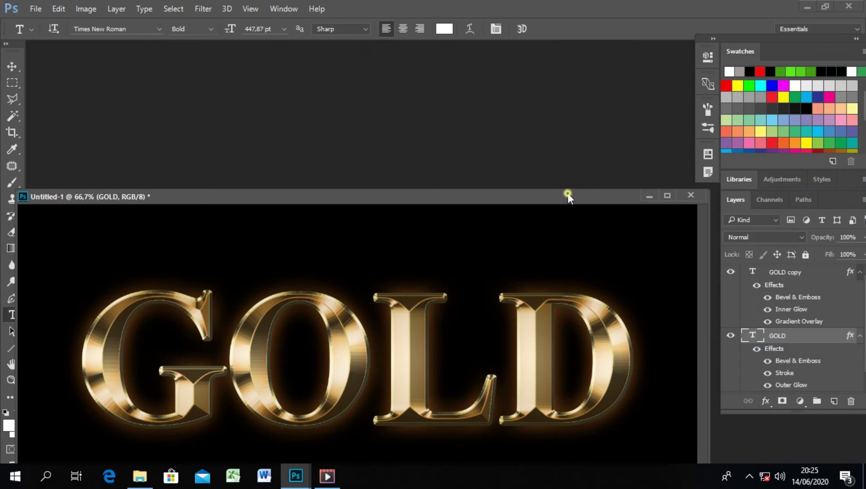
left_click_drag(569, 189, 577, 95)
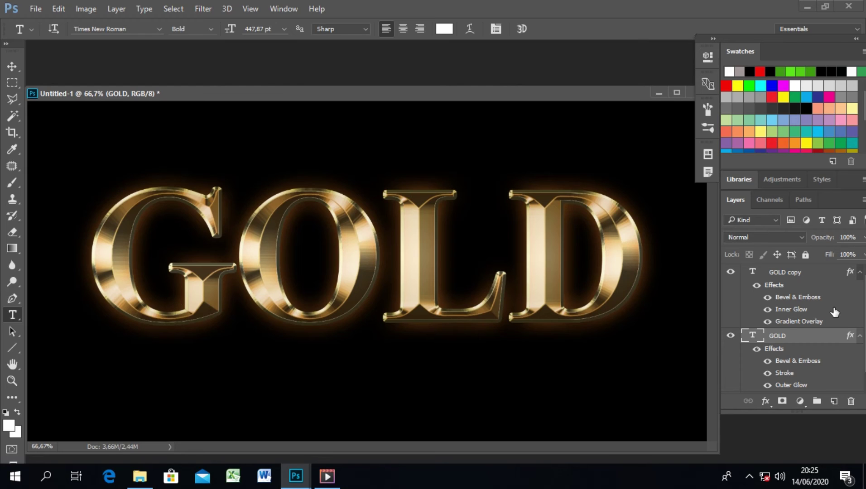
left_click(812, 276)
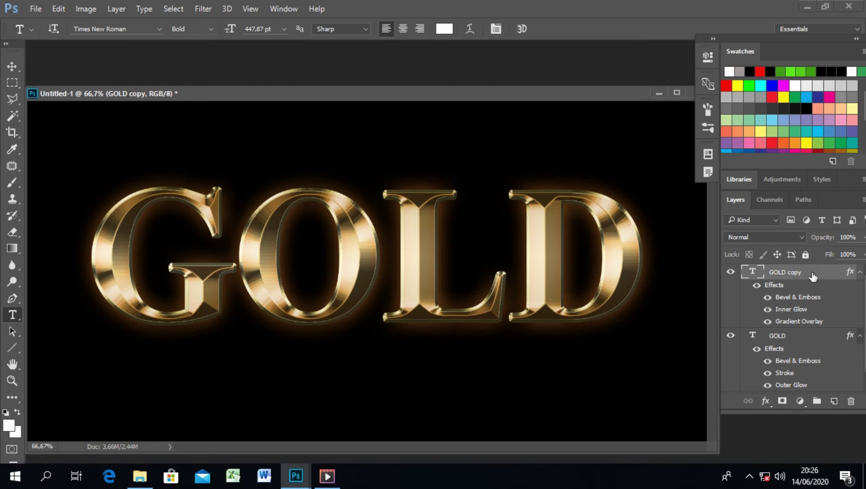
left_click(835, 401)
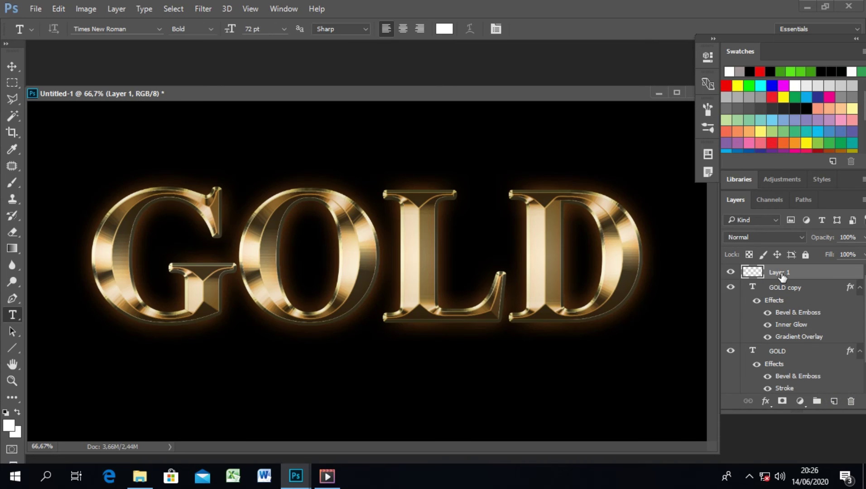
Switch to the Brush tool, append the Assorted Brushes set, and view brushes as a Small List
left_click(14, 183)
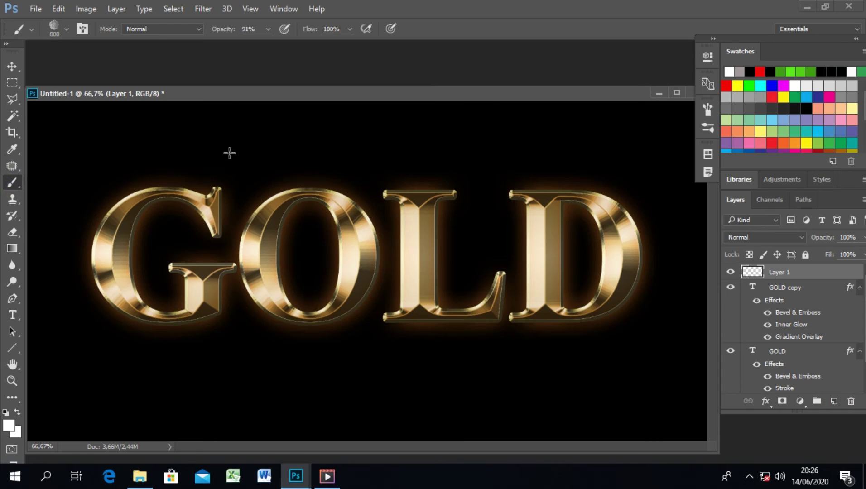
right_click(253, 143)
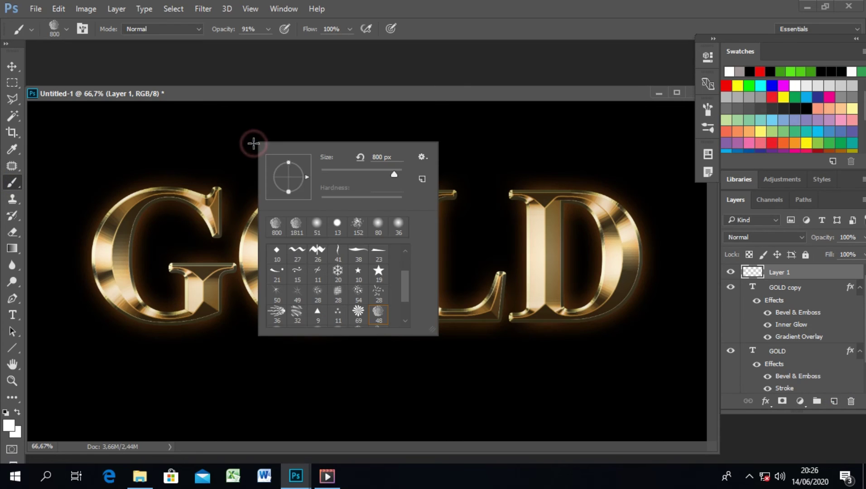
left_click(425, 158)
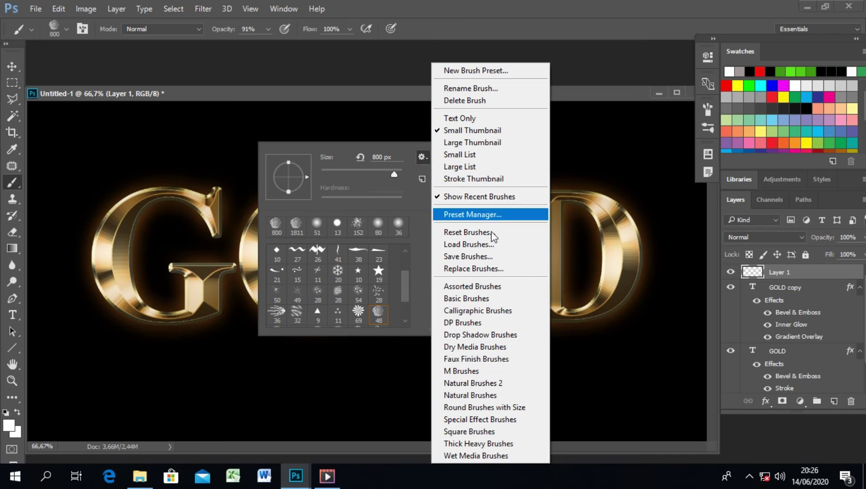
left_click(503, 290)
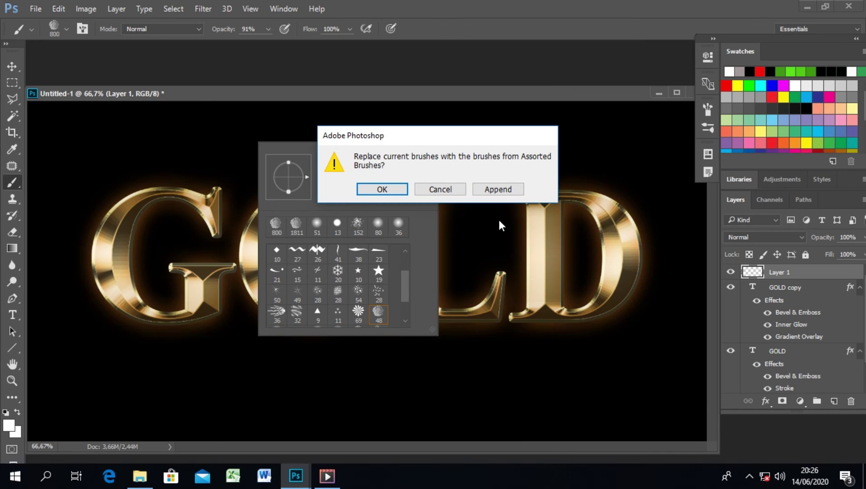
left_click(502, 190)
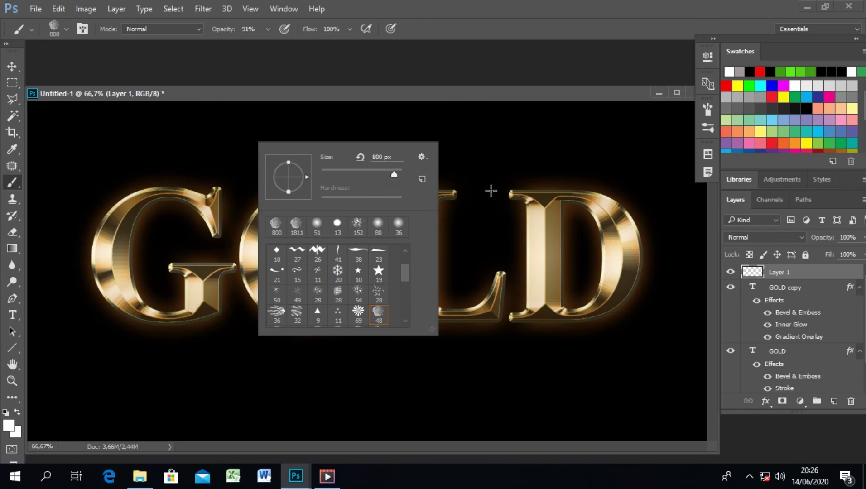
left_click(423, 157)
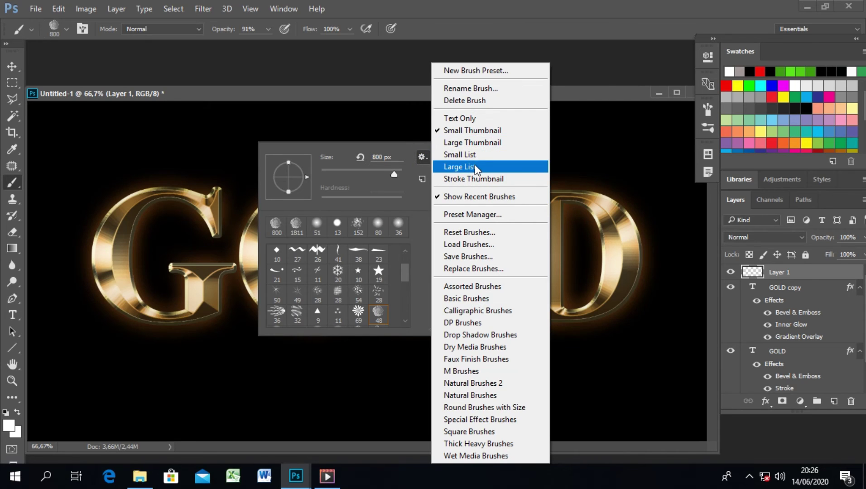
left_click(476, 157)
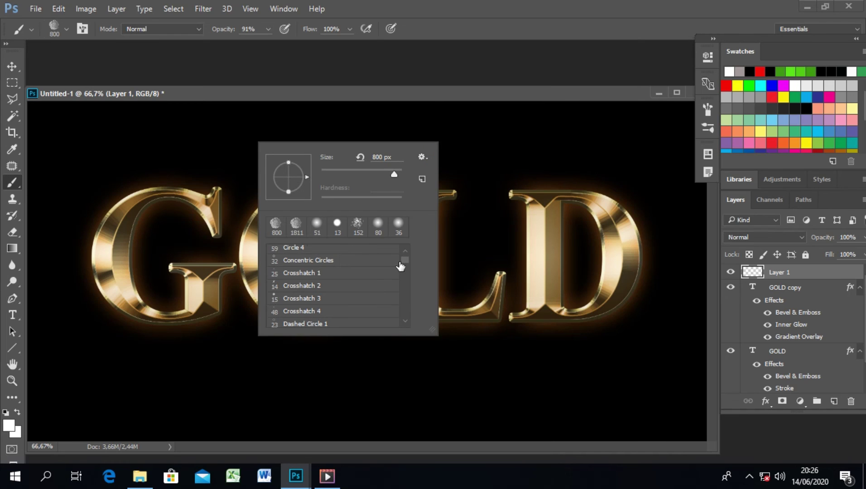
Choose the 48 px Crosshatch 4 star brush and stamp a test star above the text
left_click_drag(404, 260, 405, 273)
left_click_drag(536, 317, 539, 372)
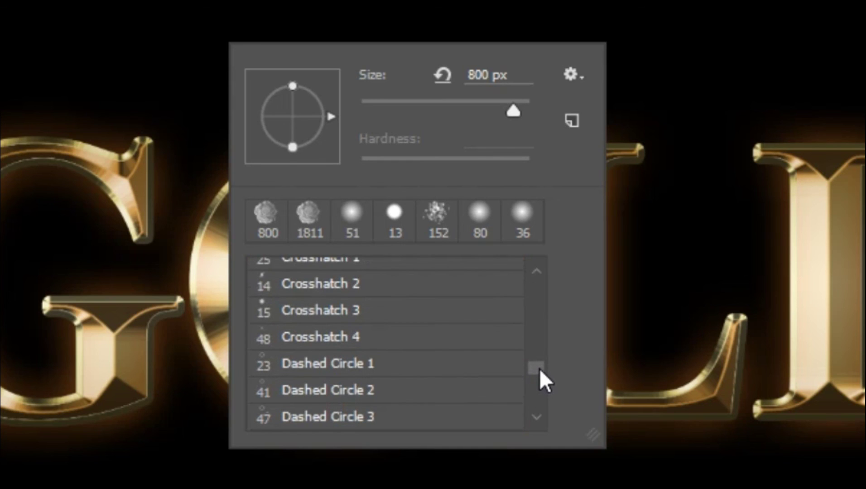
left_click(308, 344)
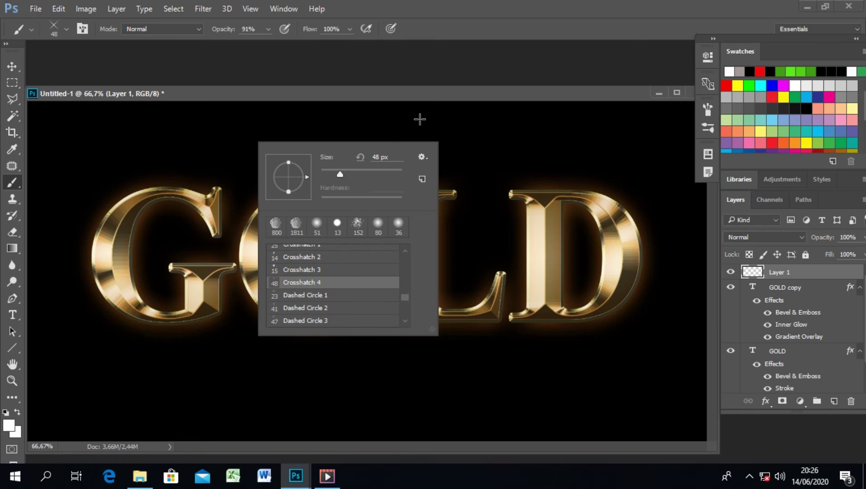
left_click(506, 116)
right_click(506, 117)
left_click(487, 129)
left_click(487, 129)
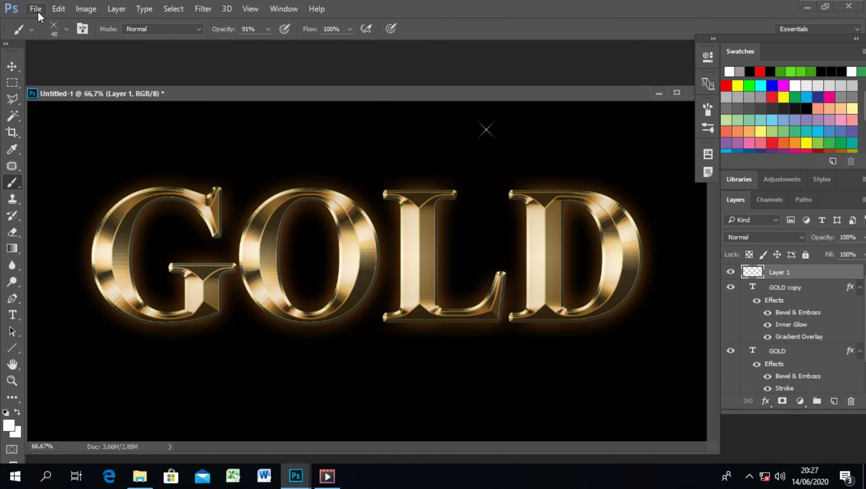
Remove the test stars with Step Backward and enlarge the star brush to 64 px
left_click(56, 9)
left_click(97, 32)
right_click(302, 125)
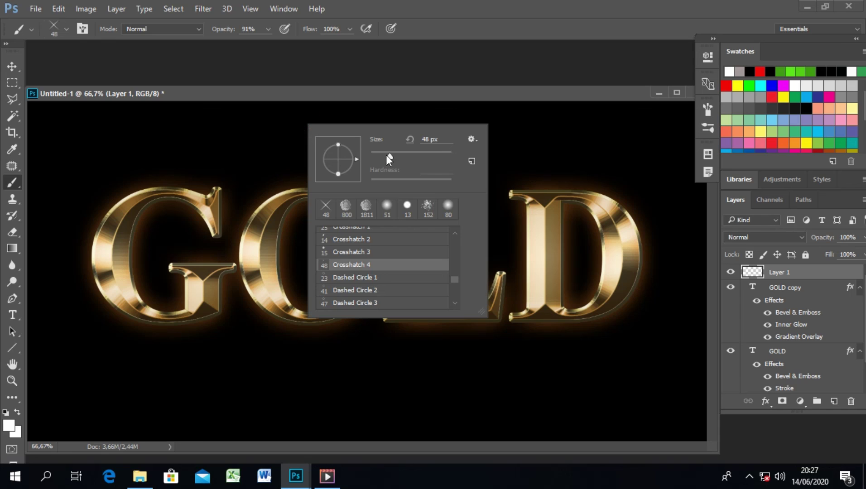
left_click(390, 157)
left_click(242, 153)
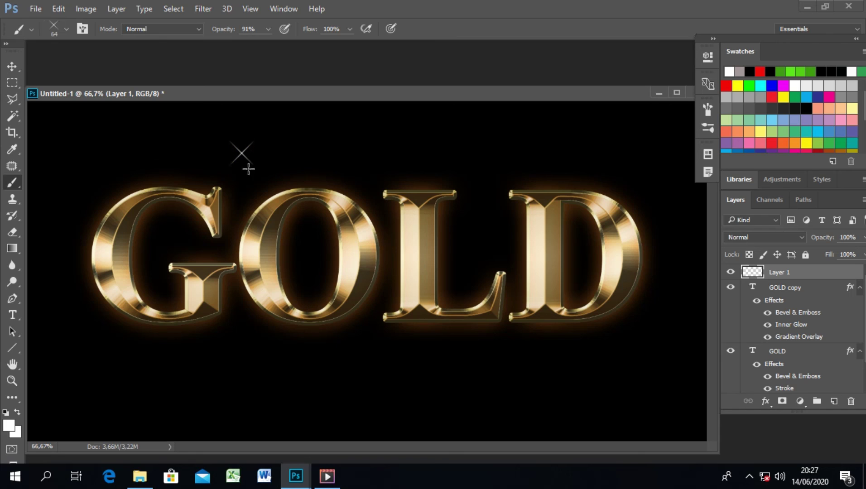
left_click(59, 9)
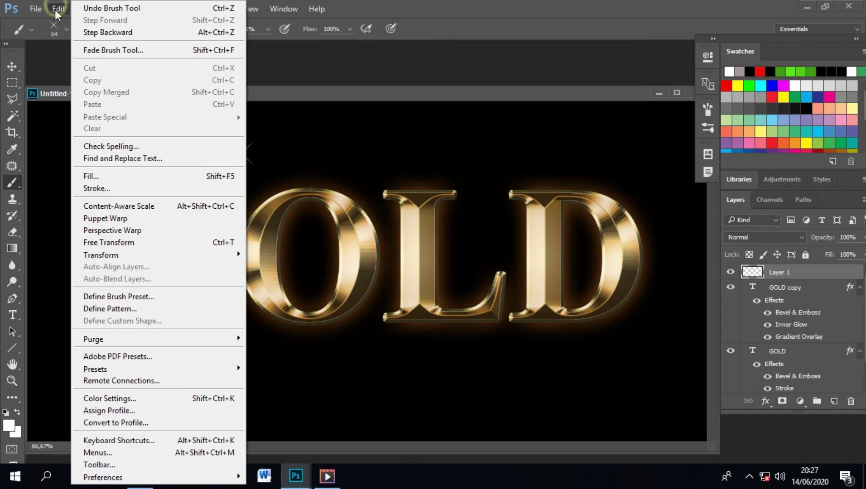
left_click(84, 33)
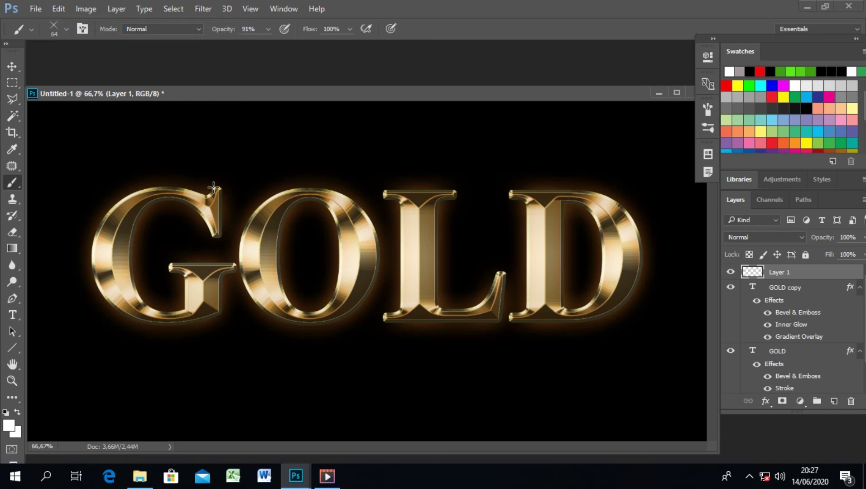
Stamp star sparkles on the G's crossbar, above the D, the O's bottom and the L's tip
left_click(192, 260)
left_click(512, 185)
left_click(307, 313)
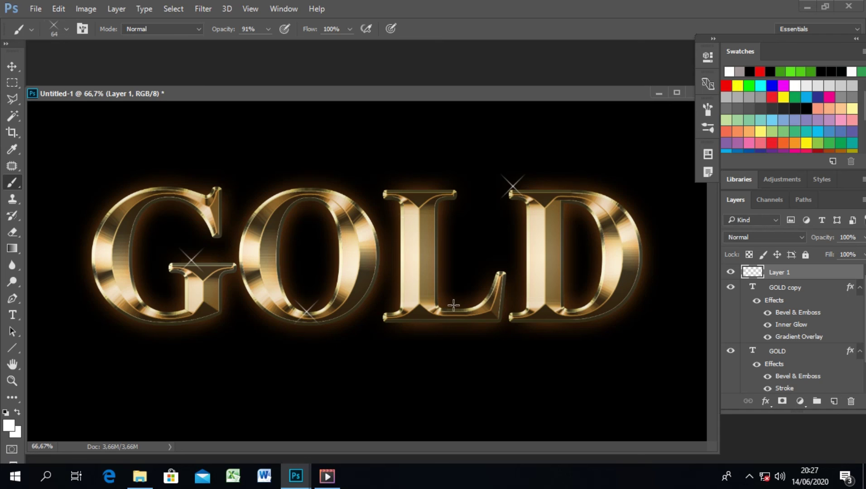
left_click(493, 271)
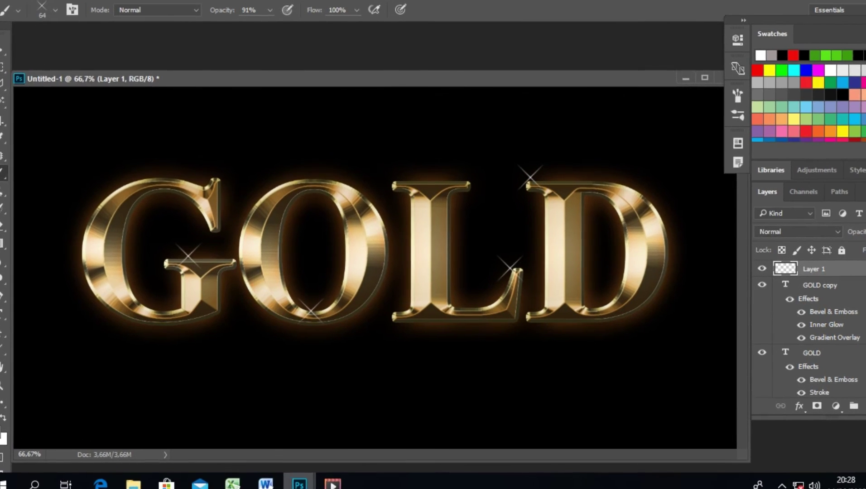
left_click(773, 483)
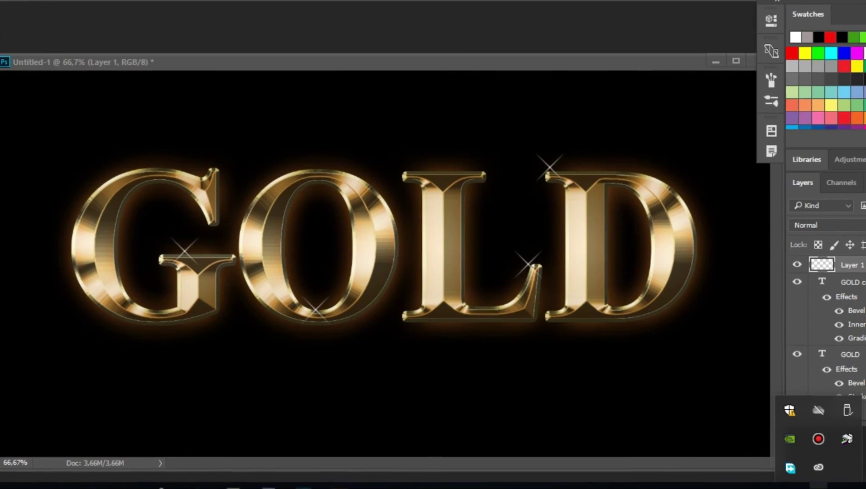